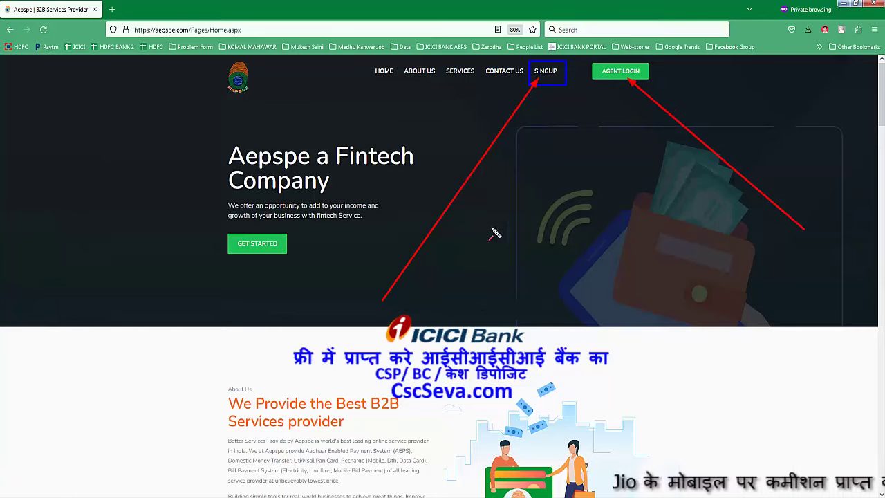
# Open the empty Member Registration form from the home page's SINGUP link.
pyautogui.moveTo(443, 324); pyautogui.dragTo(541, 87)
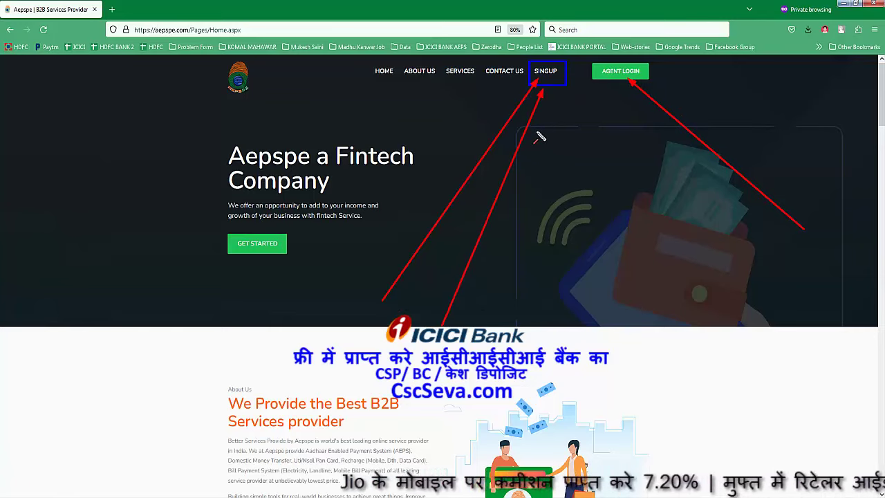
pyautogui.press('Escape')
pyautogui.click(545, 71)
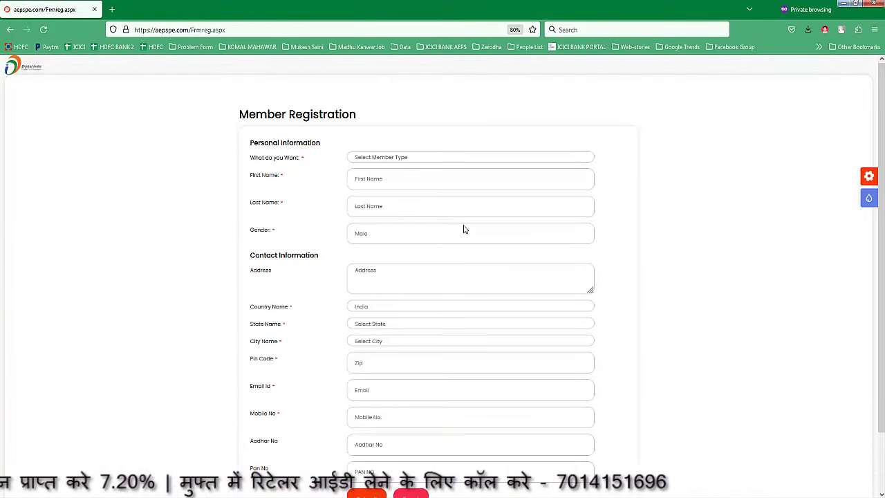
# Set 'What do you Want' to Retailer and begin the first name field.
pyautogui.click(382, 156)
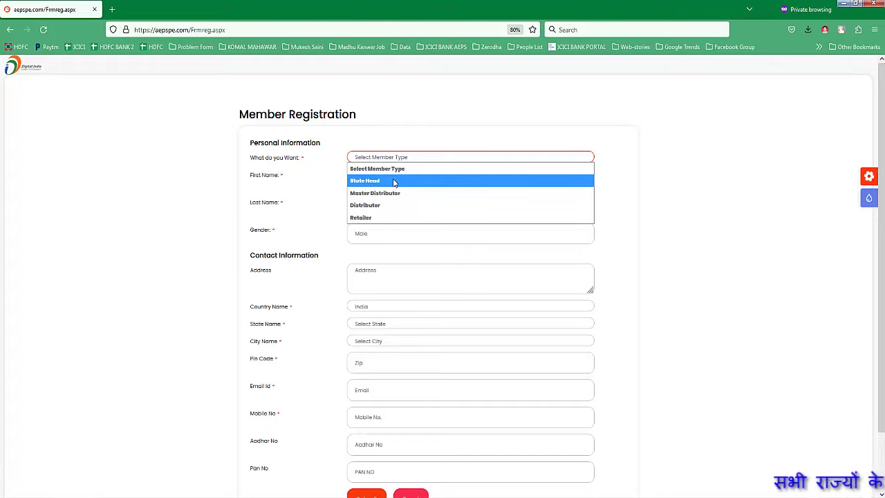
pyautogui.click(380, 218)
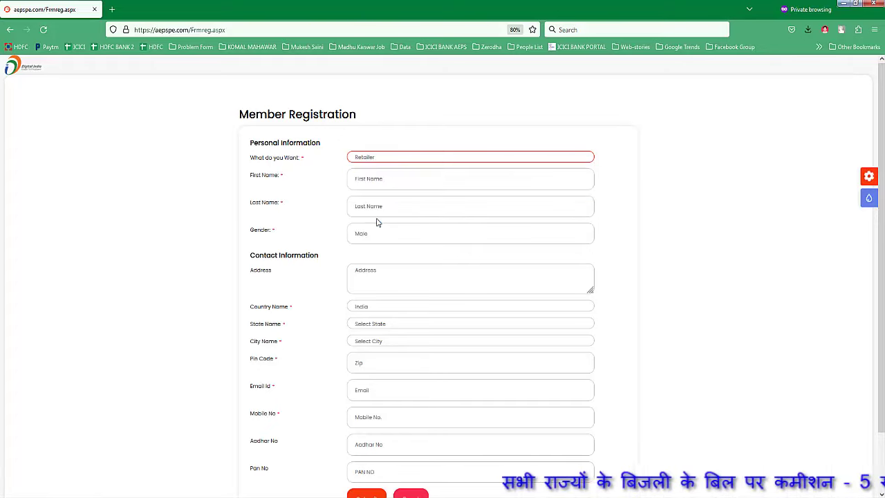
pyautogui.click(403, 183)
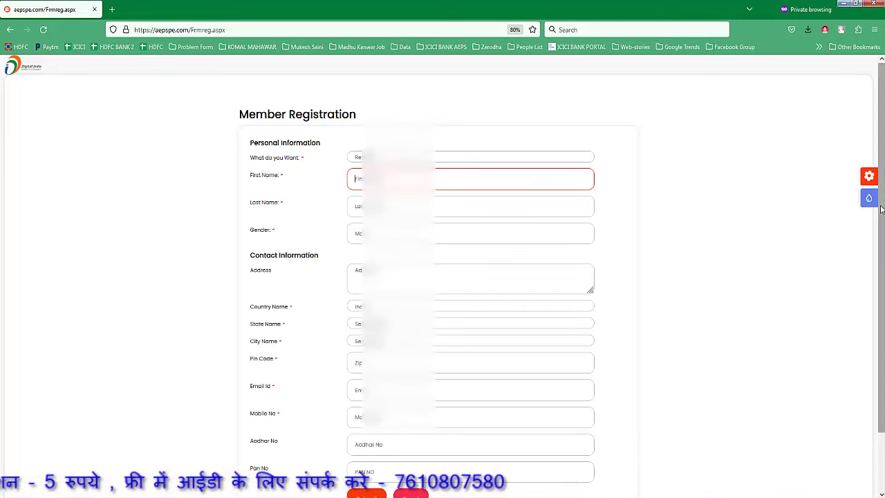
pyautogui.scroll(-2, 880, 247)
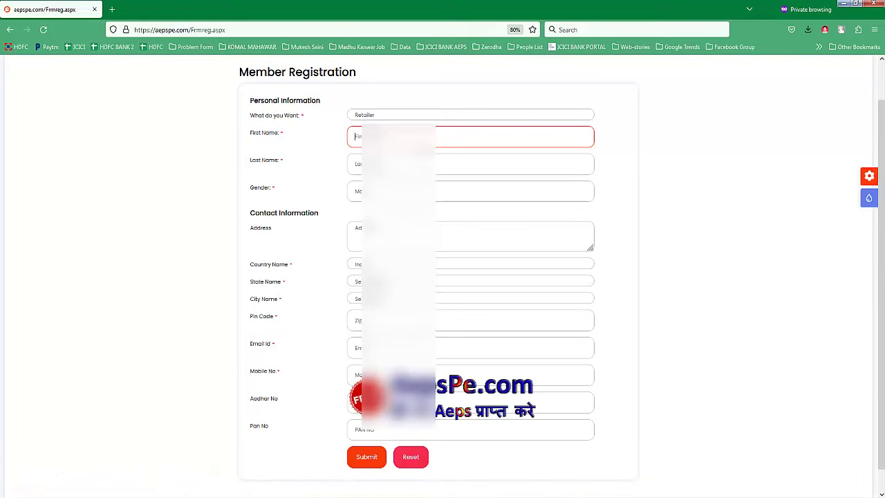
pyautogui.click(438, 145)
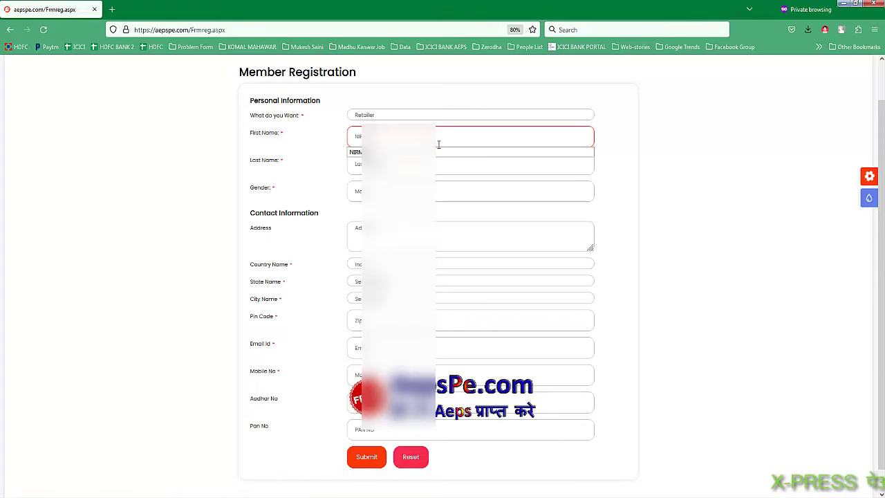
# Enter the member's last name, pass the gender field, and type the street address.
pyautogui.press('Tab')
pyautogui.write('SINGH')
pyautogui.press('Tab')
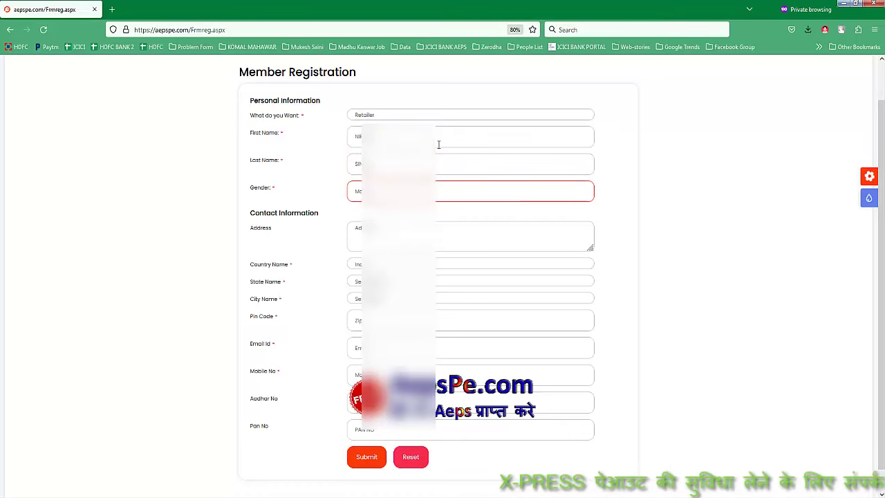
pyautogui.press('Tab')
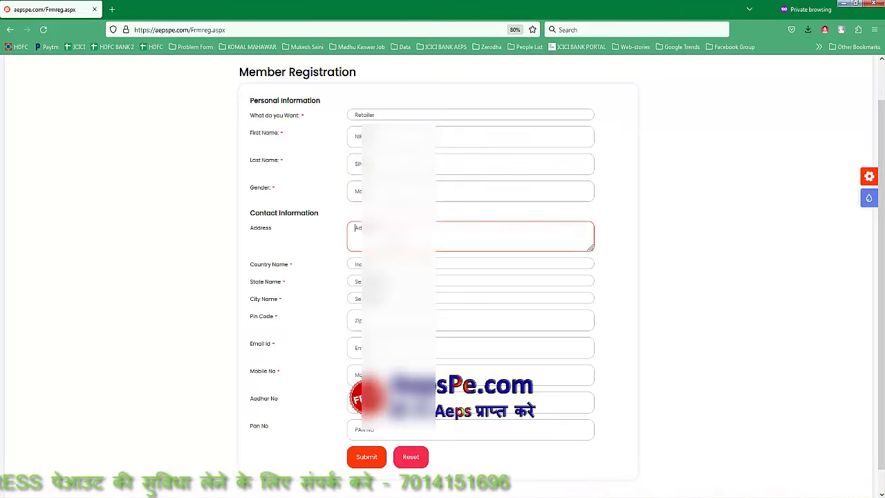
pyautogui.write('26')
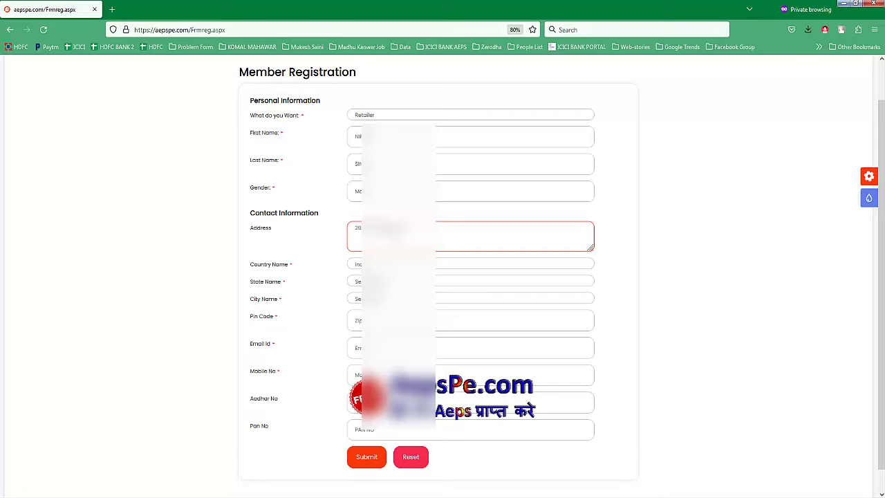
pyautogui.write('A')
pyautogui.press('Tab')
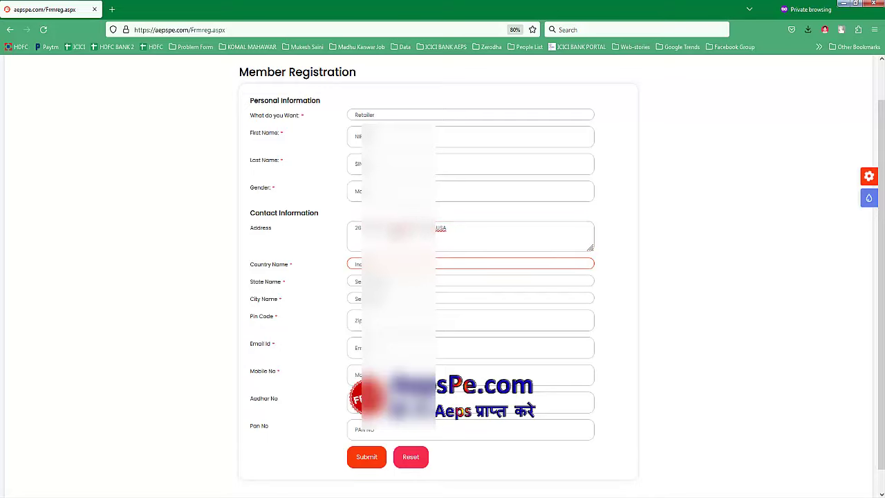
# Pick the state and the city from their dropdown lists.
pyautogui.press('Tab')
pyautogui.hotkey('alt', 'Down')
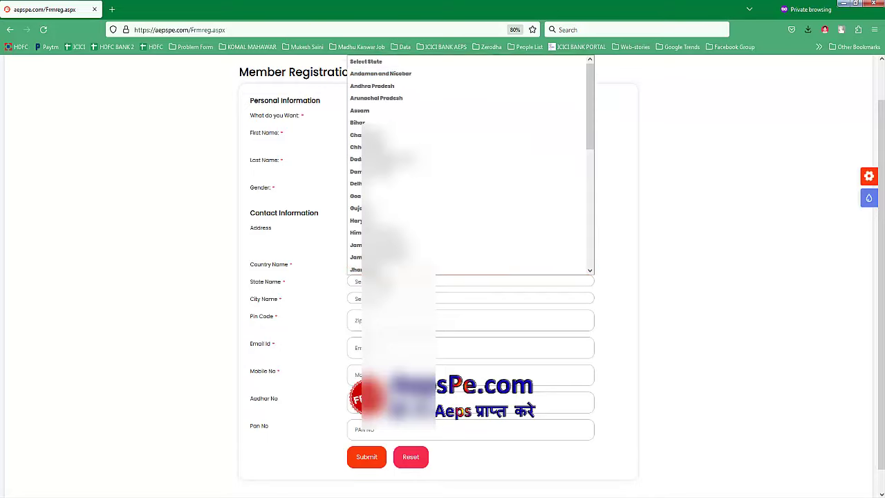
pyautogui.press('r')
pyautogui.press('Return')
pyautogui.scroll(-1, 443, 276)
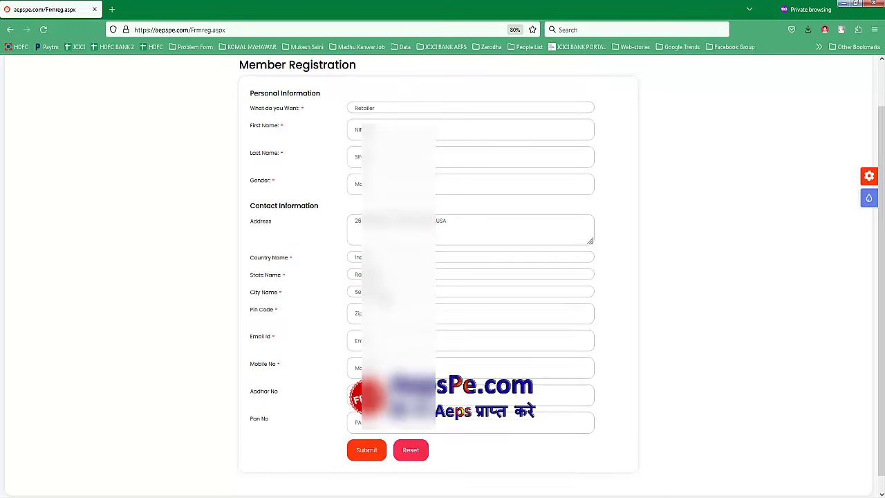
pyautogui.press('Tab')
pyautogui.hotkey('alt', 'Down')
pyautogui.press('d')
pyautogui.press('Return')
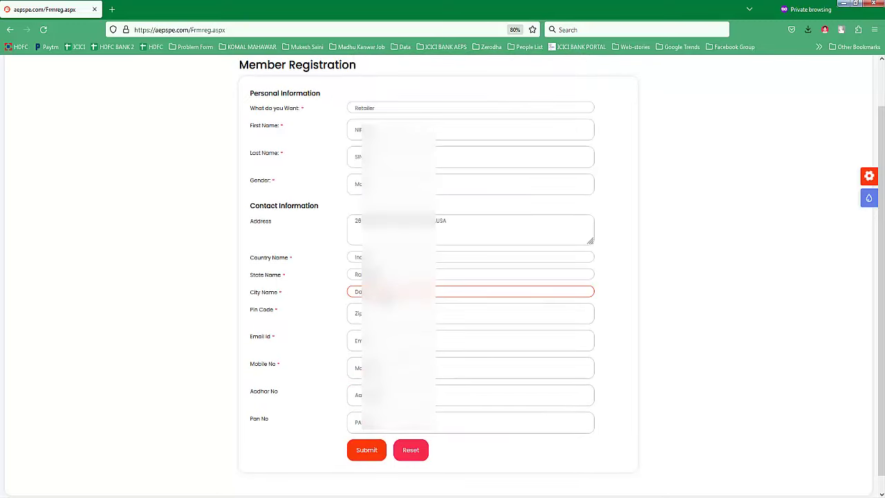
# Fill in the PIN code and the member's email address.
pyautogui.press('Tab')
pyautogui.write('30')
pyautogui.press('Tab')
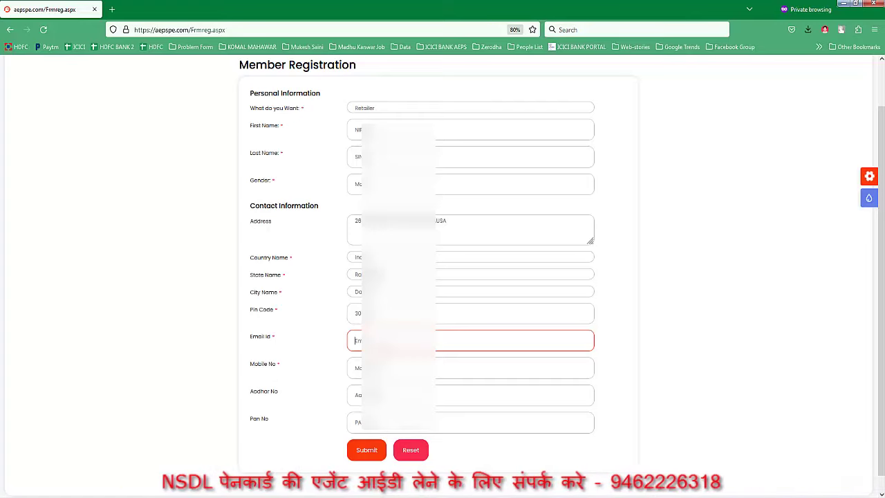
pyautogui.write('bo')
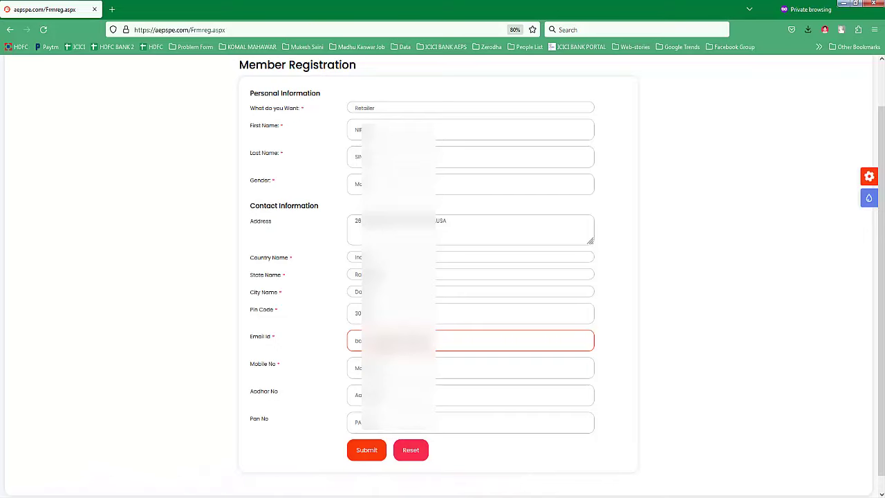
# Enter the member's mobile number, Aadhar number and PAN number.
pyautogui.click(470, 368)
pyautogui.press('Down')
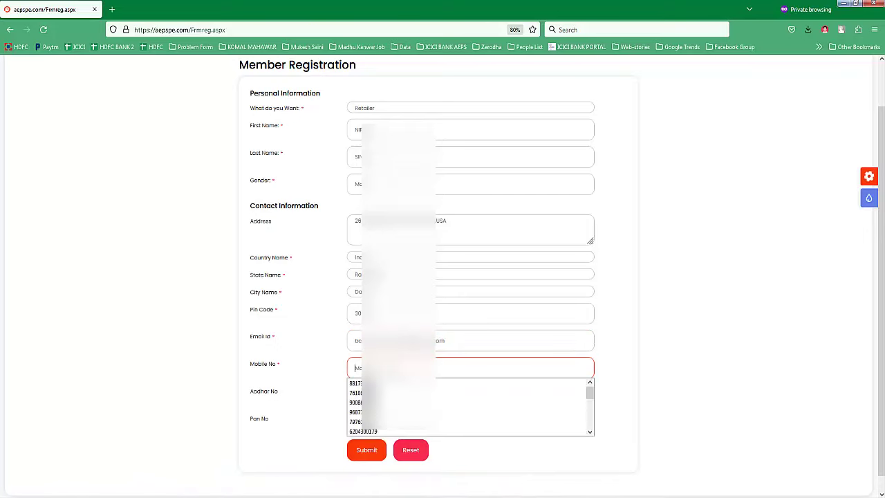
pyautogui.press('Escape')
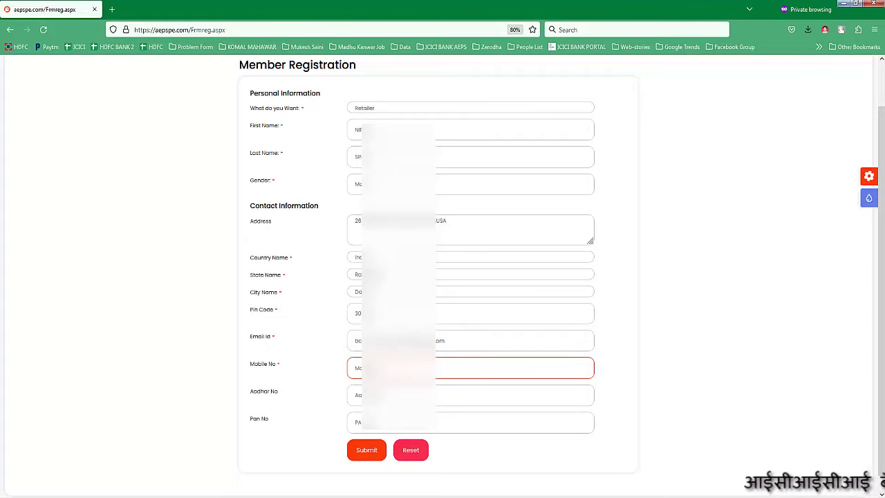
pyautogui.click(415, 368)
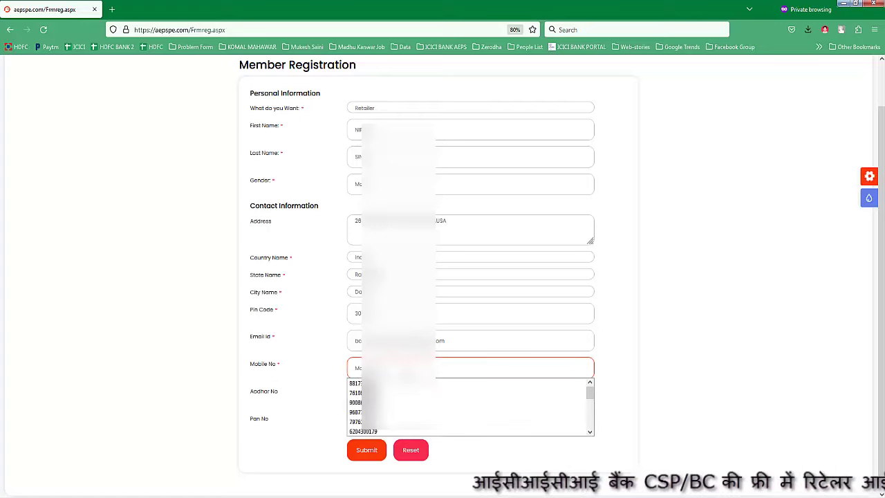
pyautogui.write('84')
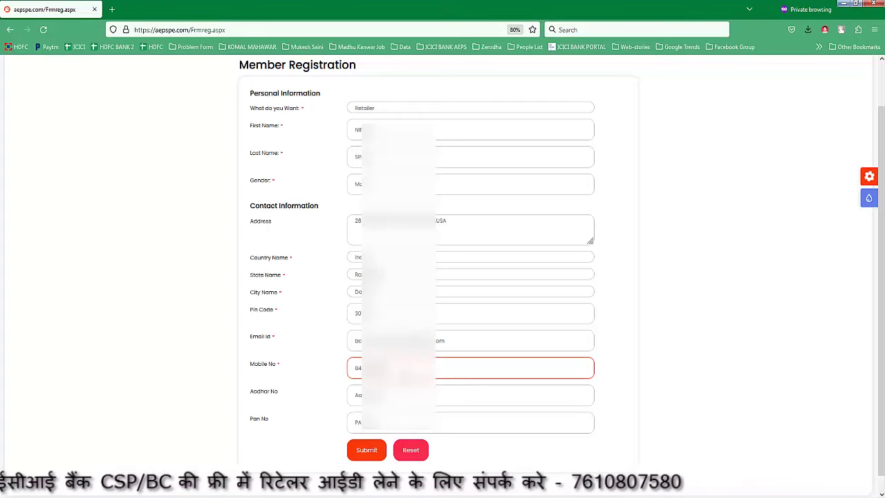
pyautogui.click(415, 394)
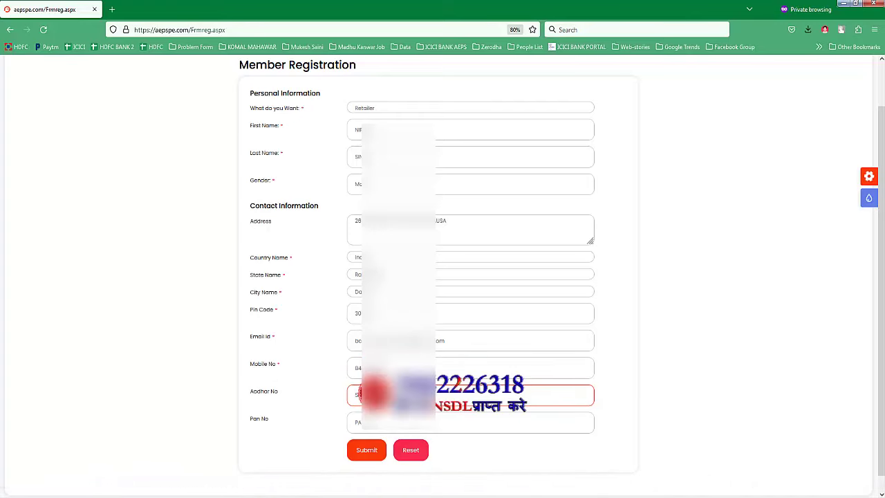
pyautogui.click(470, 422)
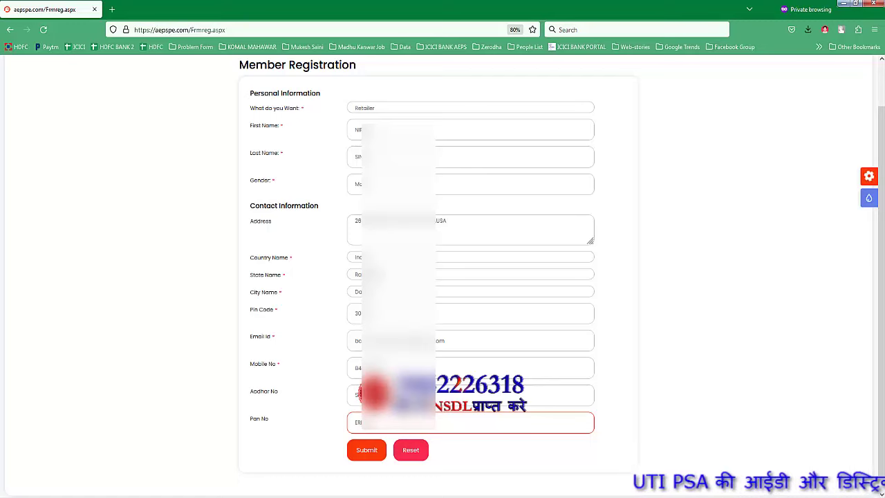
pyautogui.click(626, 383)
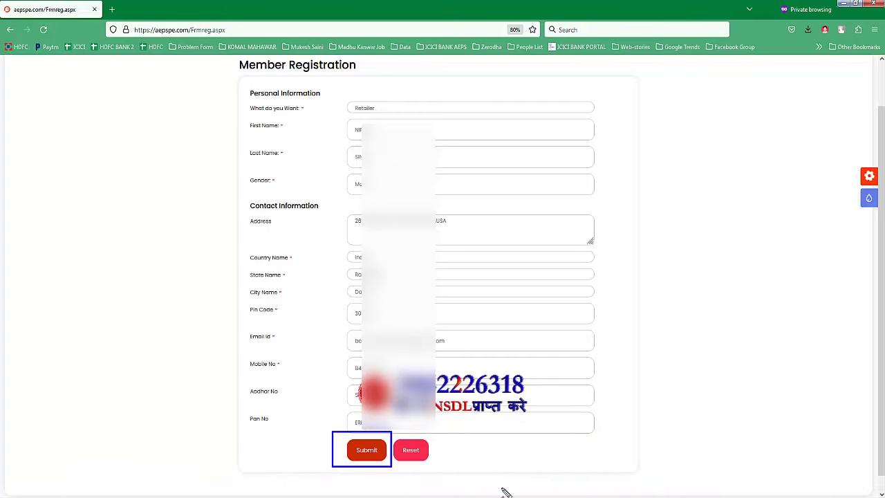
# Submit the filled form and dismiss the 'Send for Registration' alert with OK.
pyautogui.moveTo(47, 478); pyautogui.dragTo(340, 451)
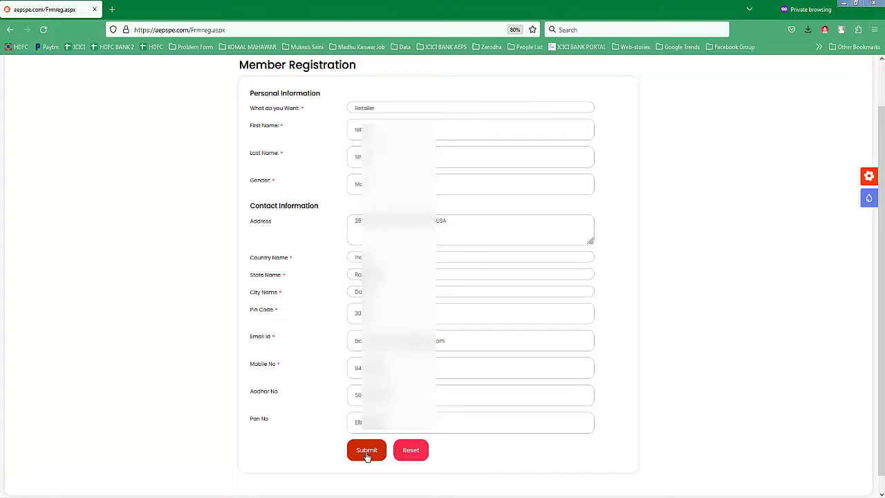
pyautogui.click(366, 453)
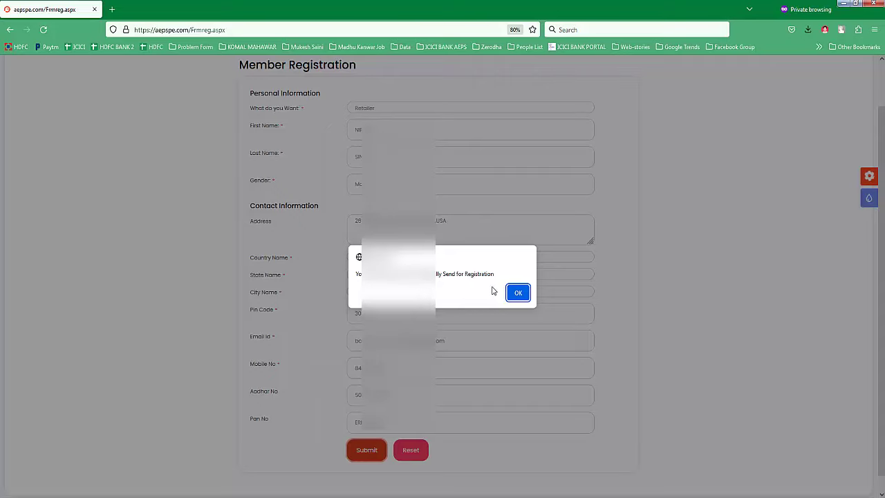
pyautogui.tripleClick(516, 271)
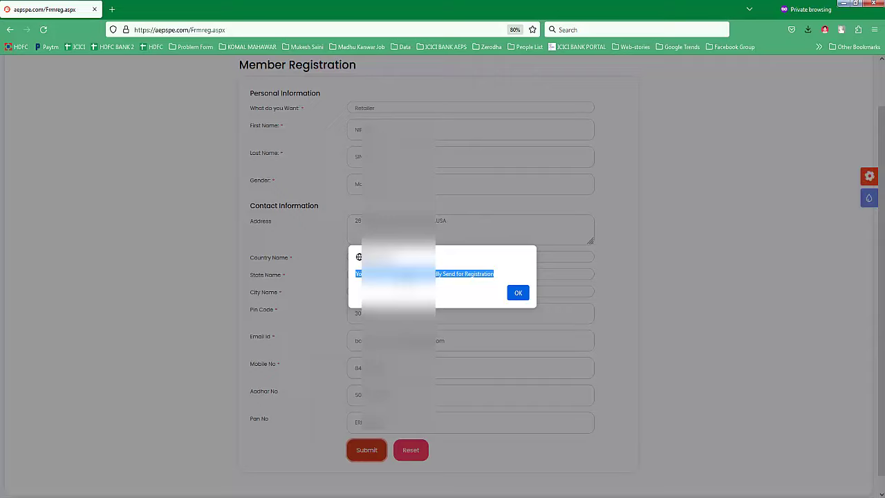
pyautogui.click(516, 270)
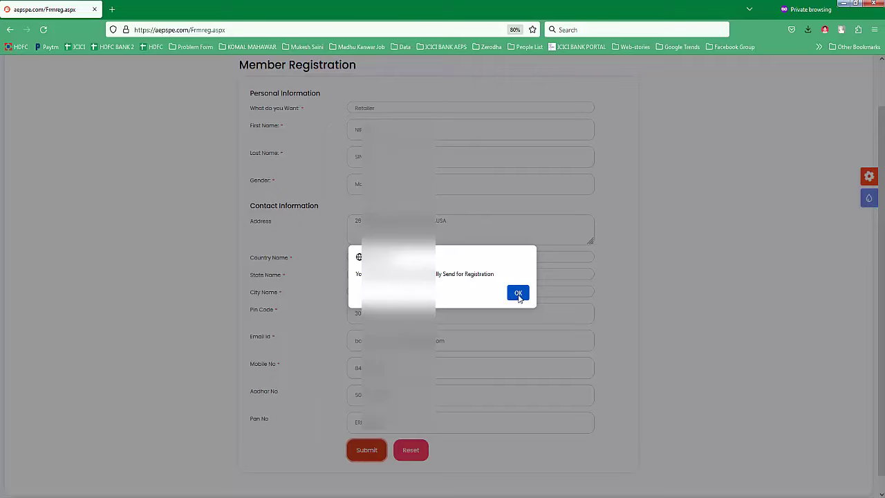
pyautogui.click(518, 293)
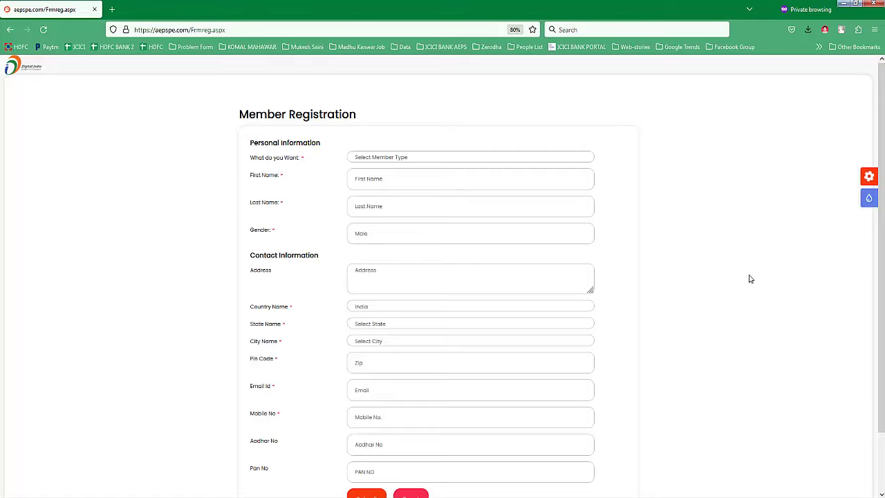
pyautogui.scroll(-1, 442, 277)
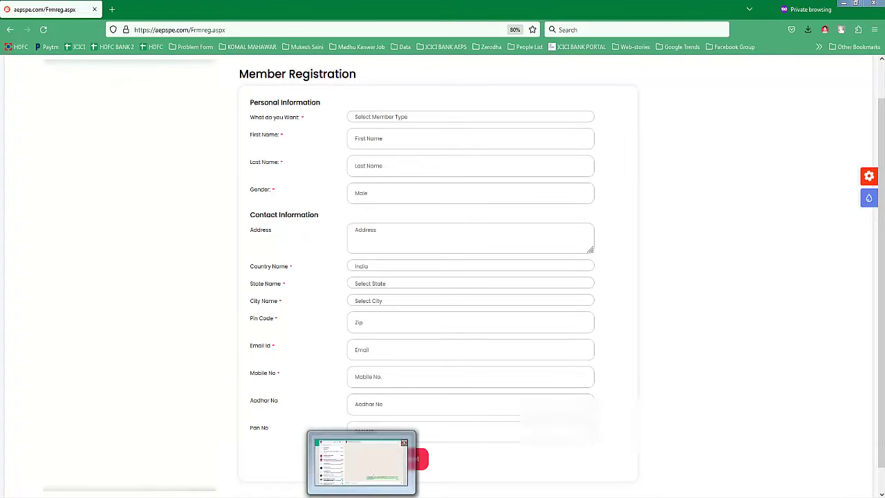
# In the WhatsApp welcome message, select the retailer ID and open the aepspe.com Member login link.
pyautogui.click(361, 462)
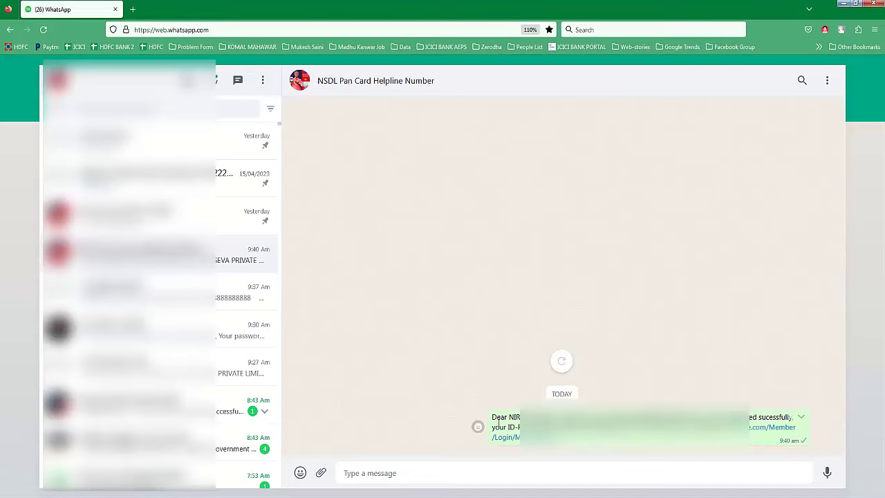
pyautogui.moveTo(492, 416); pyautogui.dragTo(555, 418)
pyautogui.doubleClick(535, 427)
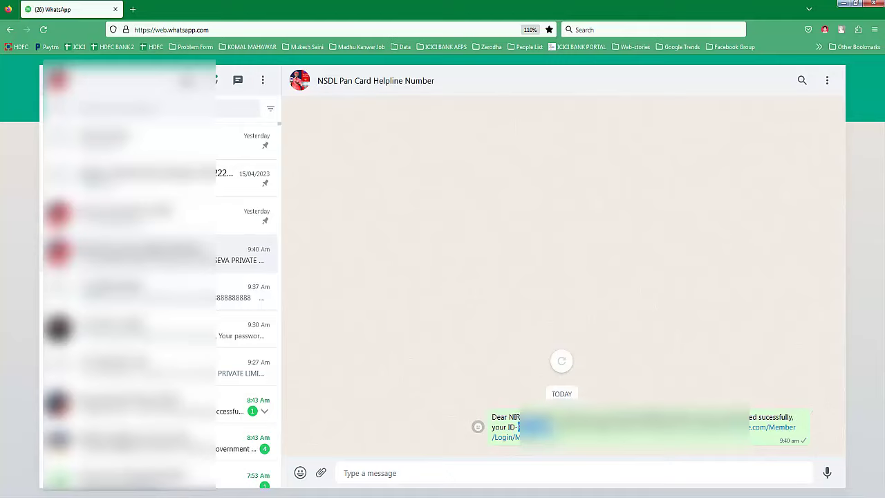
pyautogui.doubleClick(600, 425)
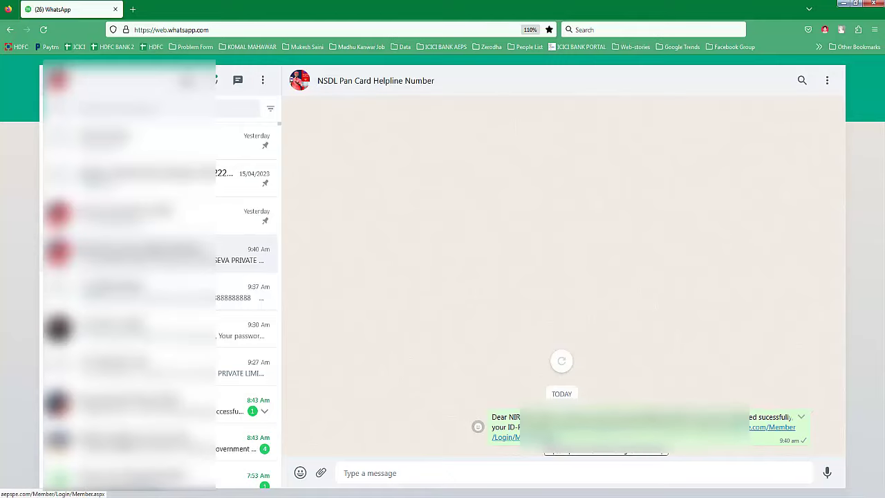
pyautogui.click(508, 437)
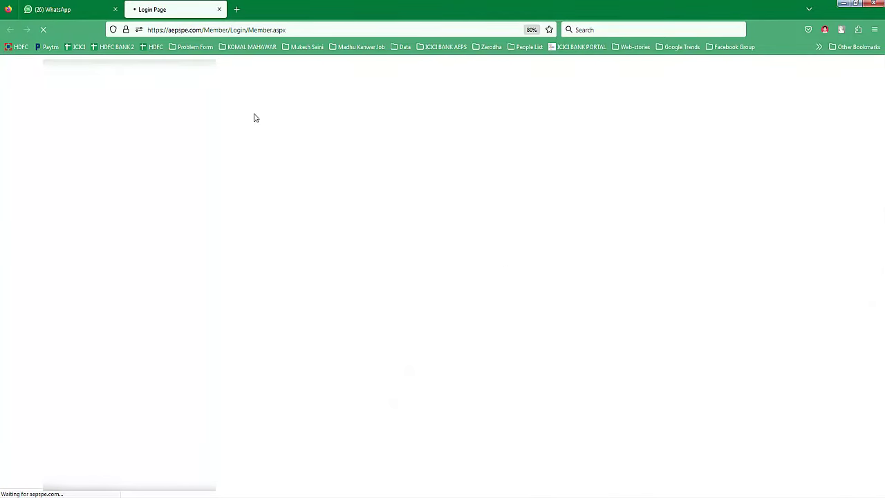
# On the Login Page tab, try pasting the copied retailer ID into the username field.
pyautogui.click(76, 9)
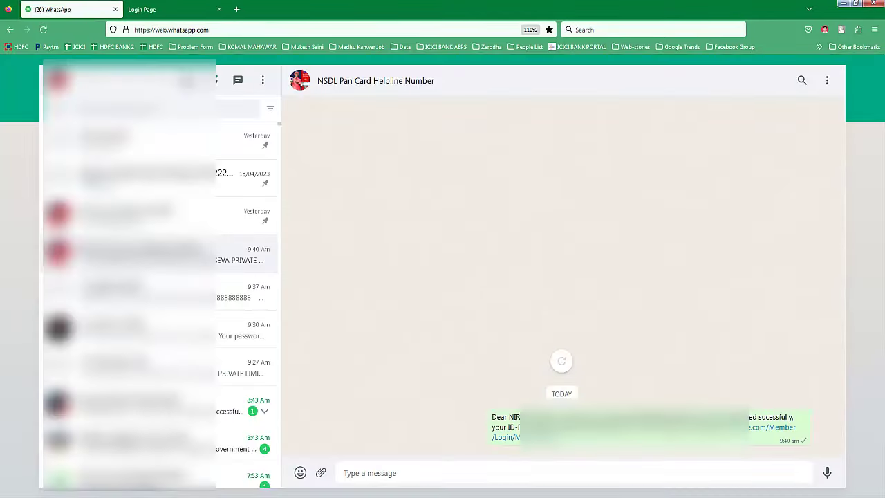
pyautogui.hotkey('ctrl', 'Tab')
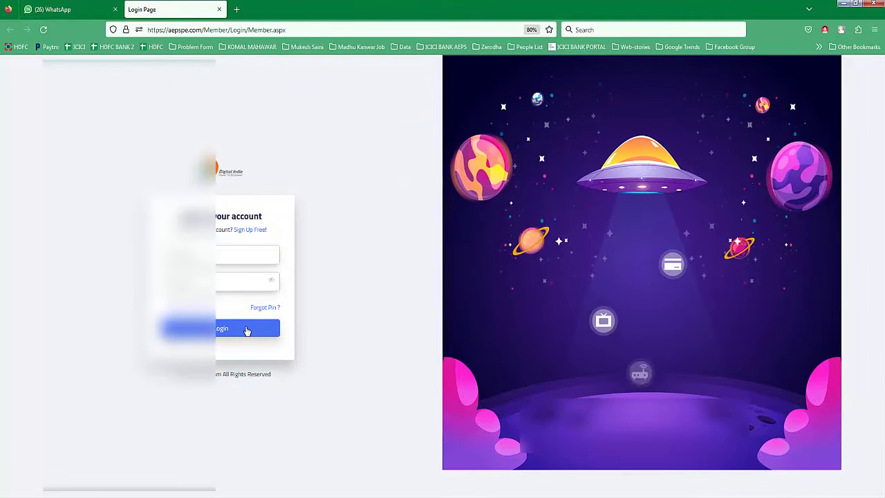
pyautogui.click(275, 261)
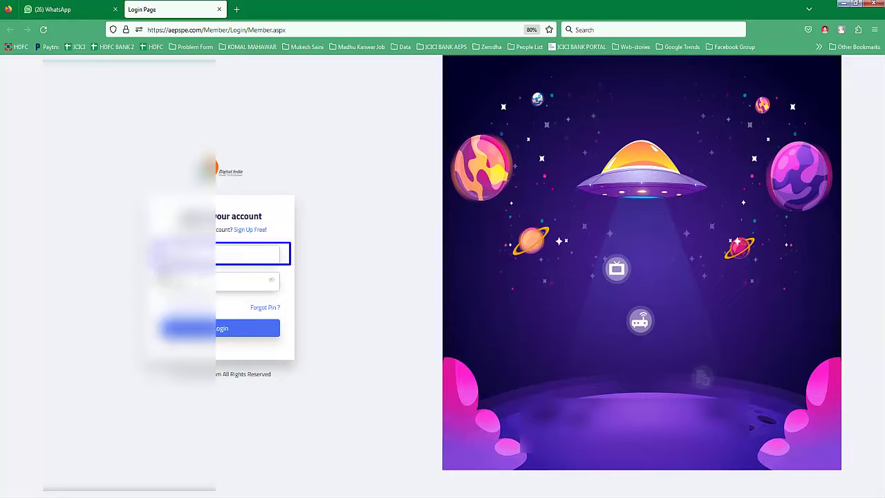
pyautogui.click(288, 291)
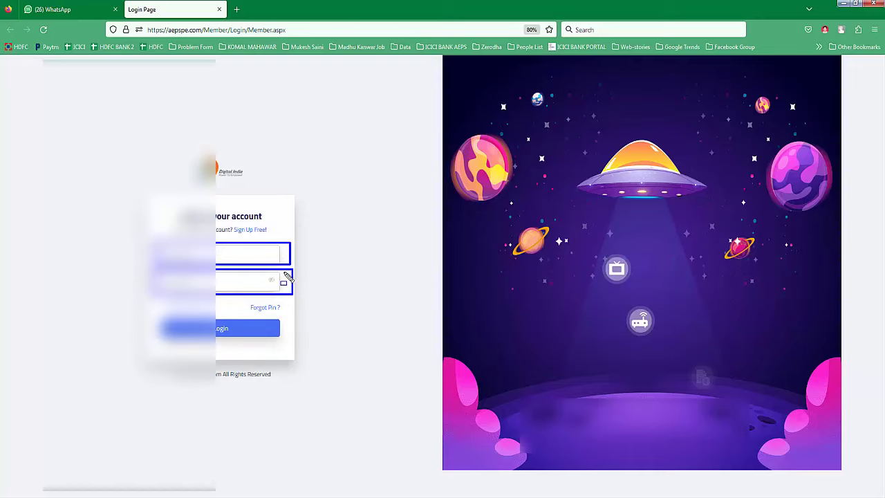
pyautogui.hotkey('ctrl', 'Tab')
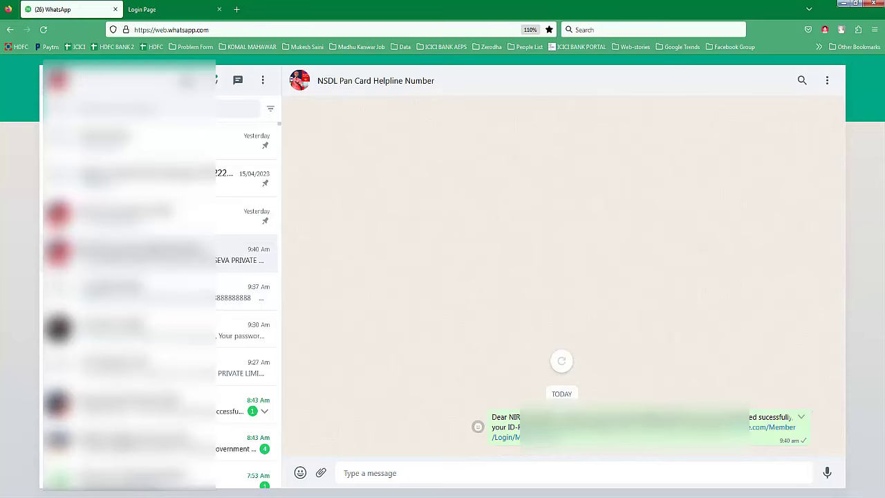
pyautogui.hotkey('ctrl', 'Tab')
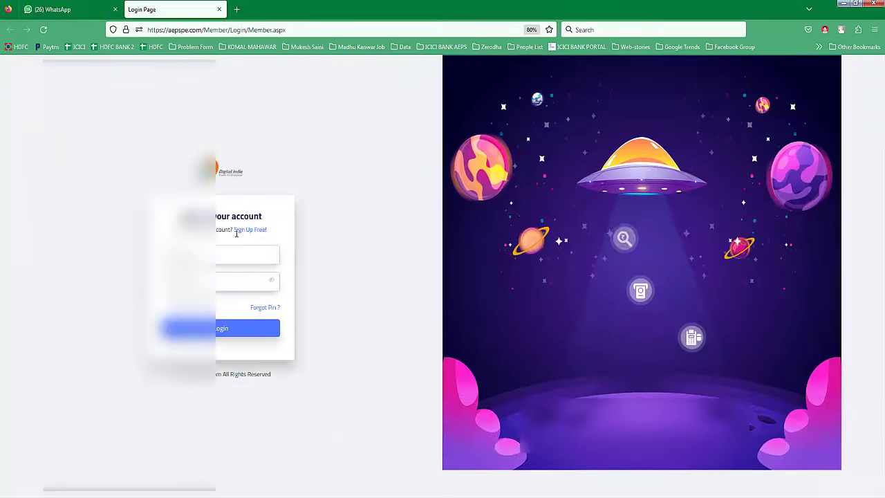
pyautogui.click(241, 255)
pyautogui.rightClick(239, 254)
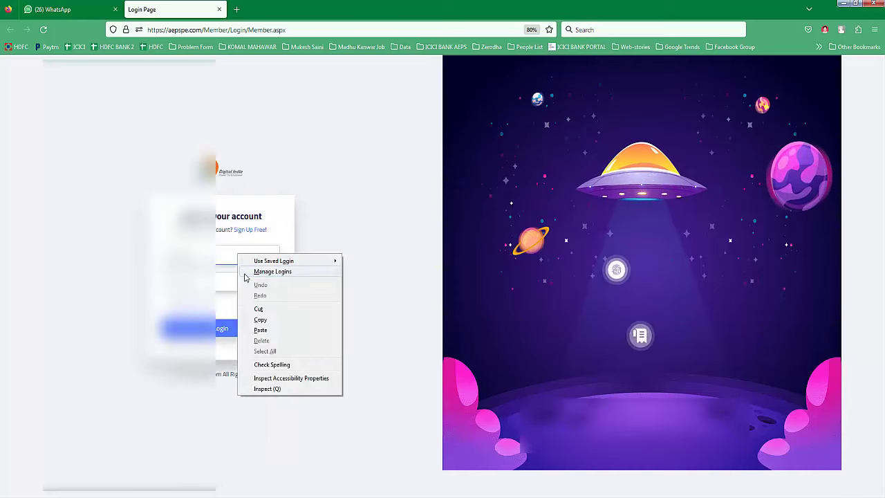
pyautogui.click(252, 329)
pyautogui.click(229, 288)
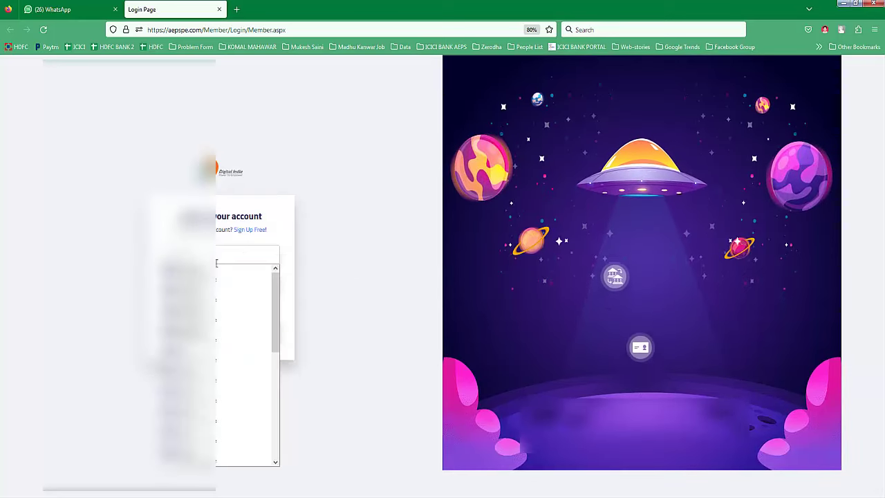
# Put the retailer ID into the username field by dragging it from the browser search box.
pyautogui.click(624, 30)
pyautogui.click(638, 30)
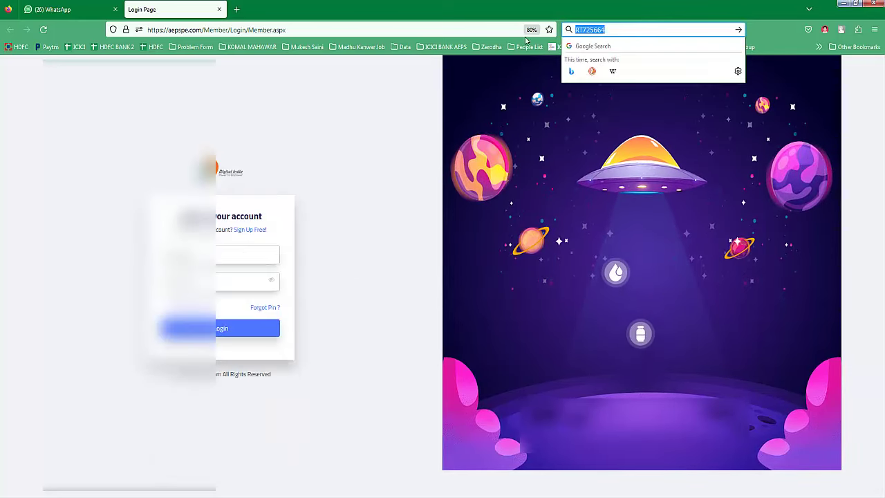
pyautogui.moveTo(589, 30); pyautogui.dragTo(327, 239)
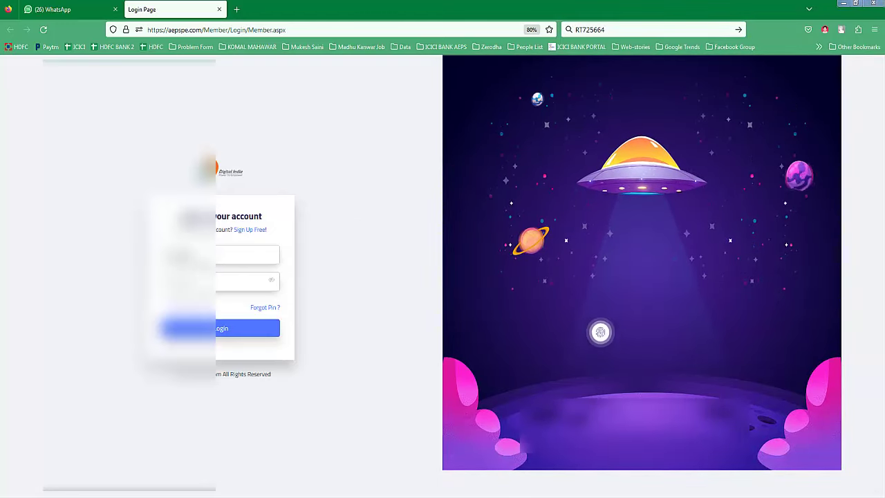
pyautogui.click(245, 260)
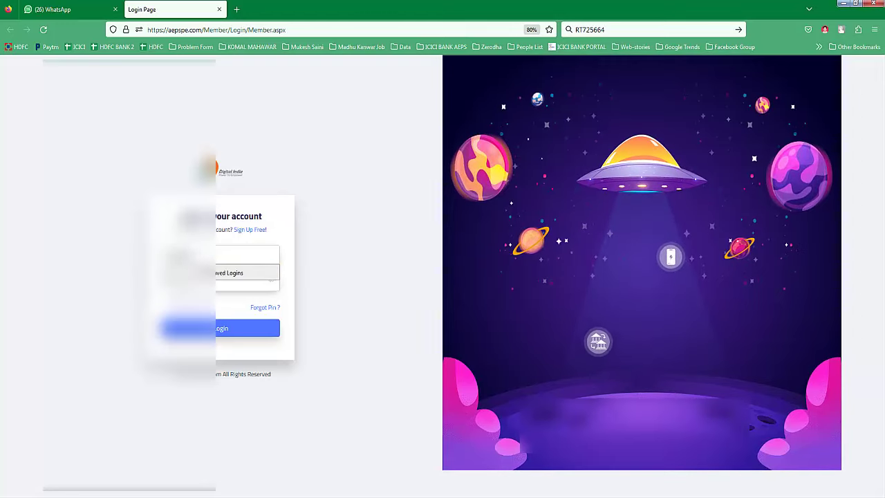
pyautogui.press('Escape')
pyautogui.click(233, 257)
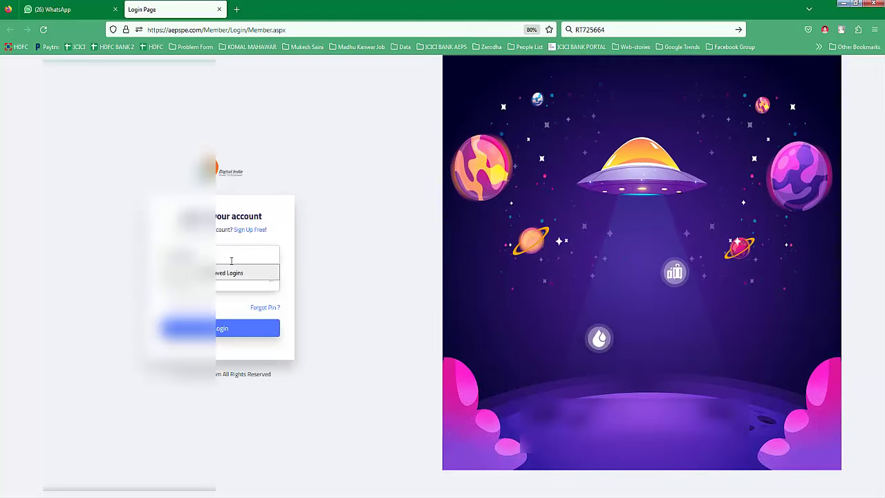
pyautogui.click(359, 300)
pyautogui.click(248, 289)
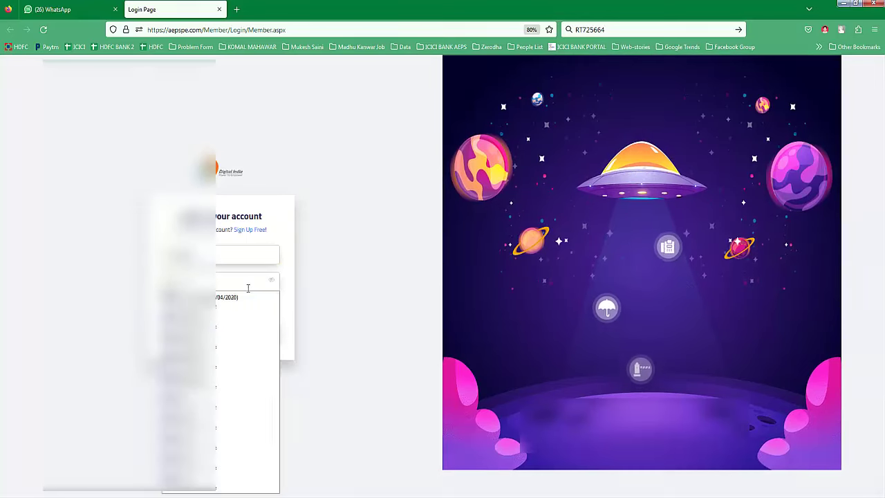
pyautogui.click(355, 286)
# Copy the password from the welcome message into the password field and log in.
pyautogui.hotkey('ctrl', 'shift', 'Tab')
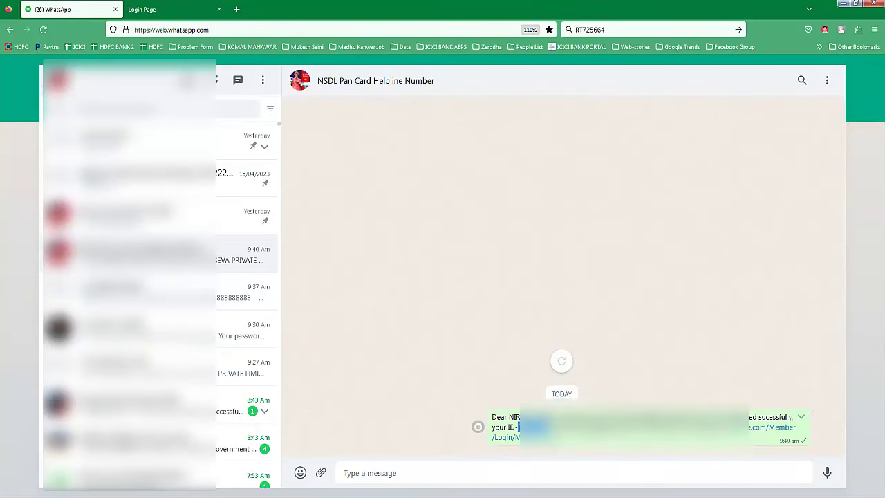
pyautogui.doubleClick(598, 423)
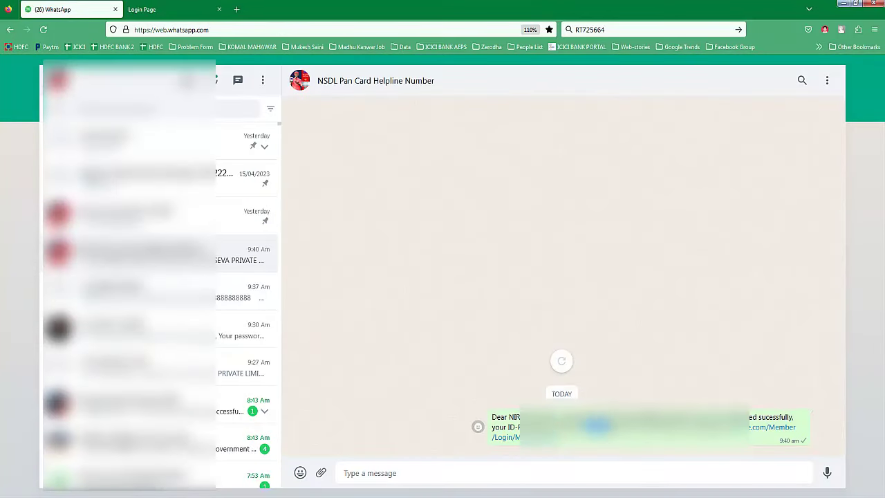
pyautogui.click(645, 35)
pyautogui.hotkey('ctrl', 'v')
pyautogui.hotkey('ctrl', 'Tab')
pyautogui.click(242, 289)
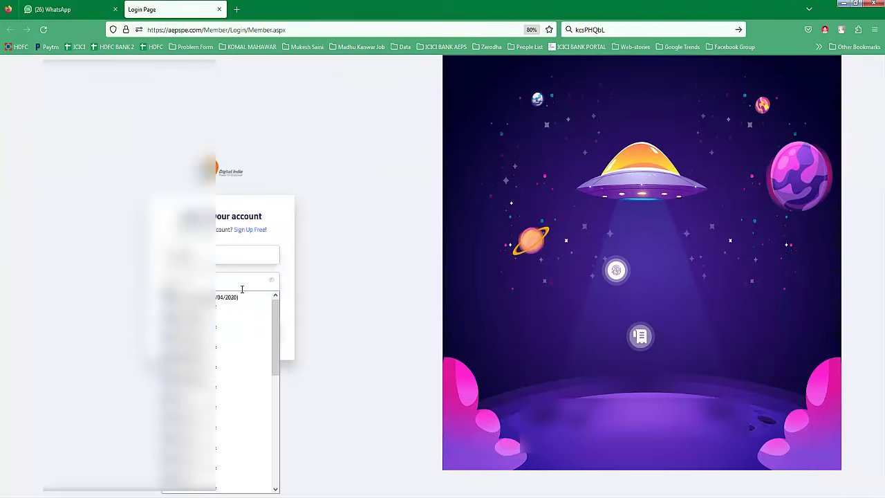
pyautogui.click(601, 29)
pyautogui.moveTo(601, 29); pyautogui.dragTo(225, 286)
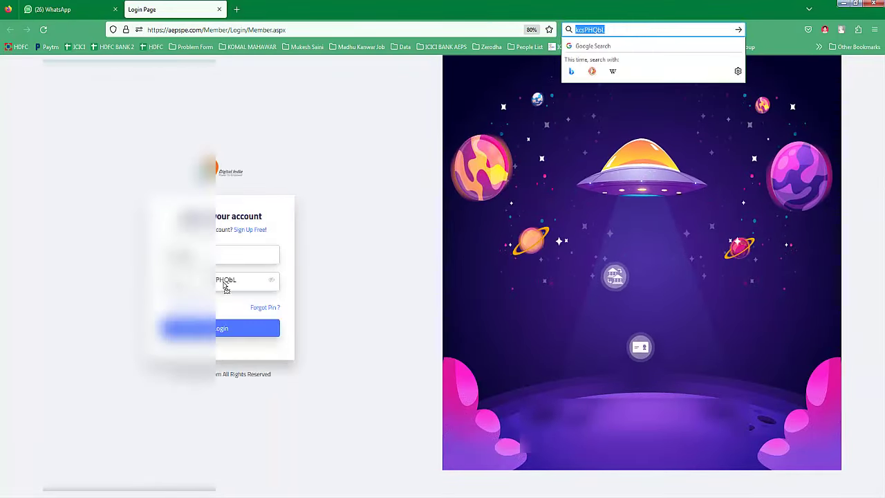
pyautogui.click(273, 282)
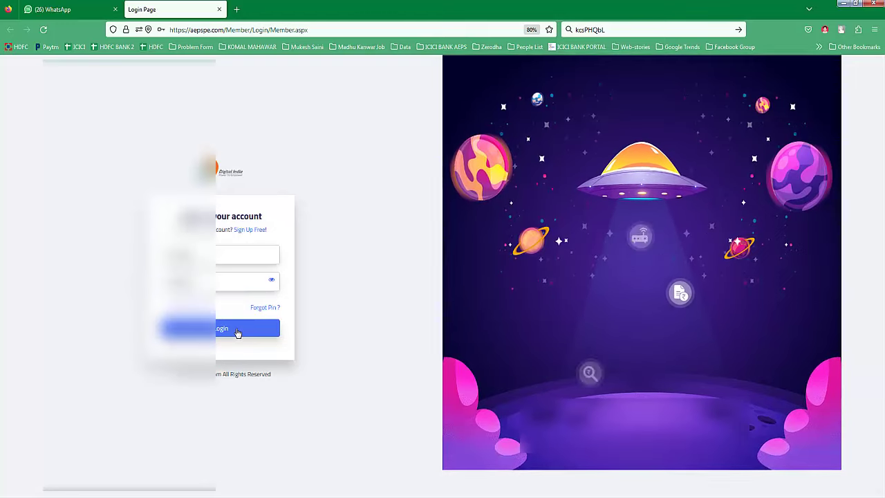
pyautogui.click(237, 331)
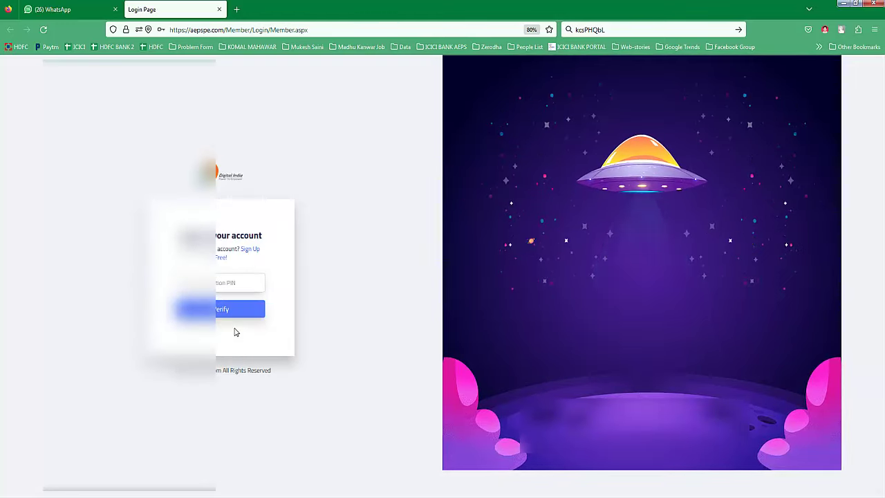
# Bring the verification PIN from WhatsApp into the Verification PIN field and verify it.
pyautogui.click(100, 9)
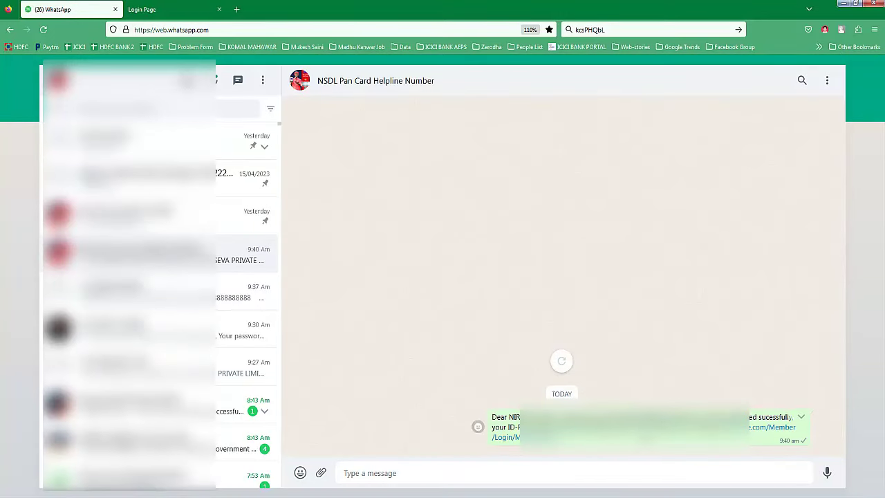
pyautogui.click(172, 9)
pyautogui.click(582, 29)
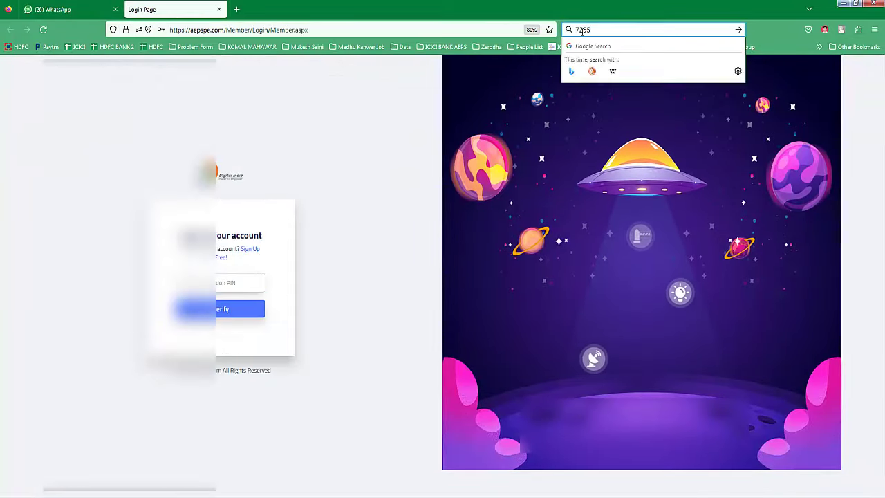
pyautogui.doubleClick(582, 30)
pyautogui.moveTo(582, 30); pyautogui.dragTo(242, 284)
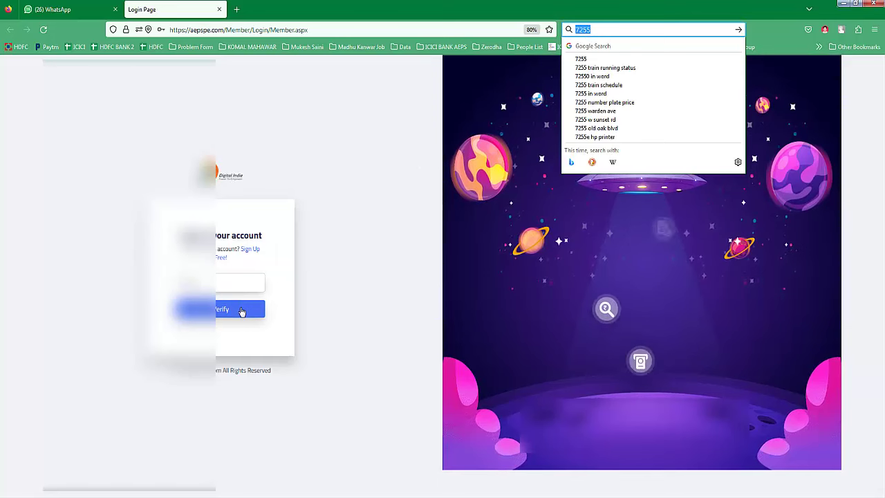
pyautogui.click(242, 311)
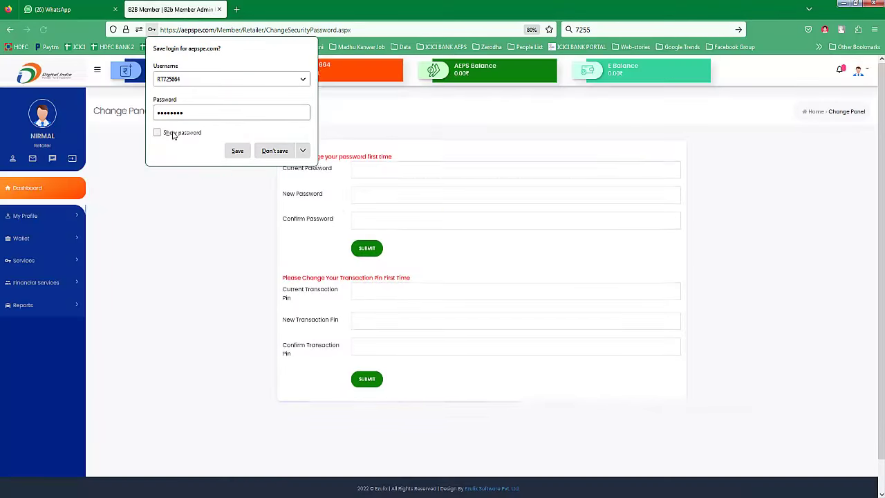
# Decline saving the login and fill Current Password with the password from the message.
pyautogui.click(274, 151)
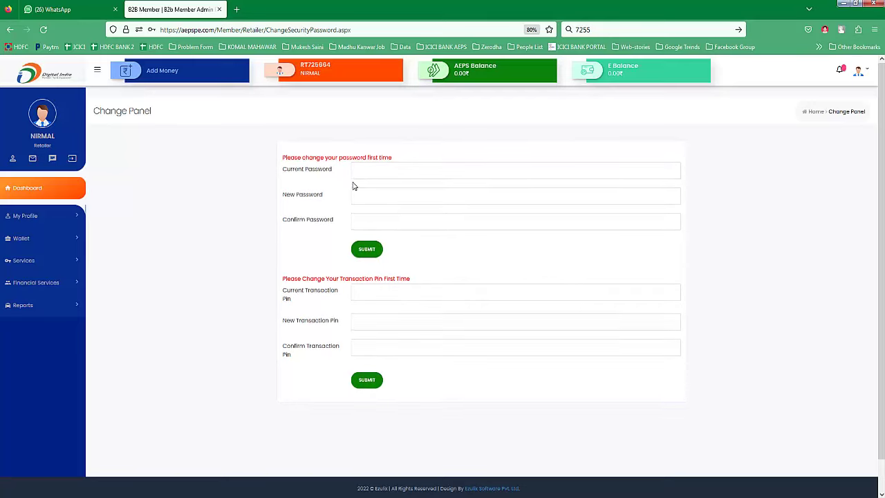
pyautogui.click(94, 6)
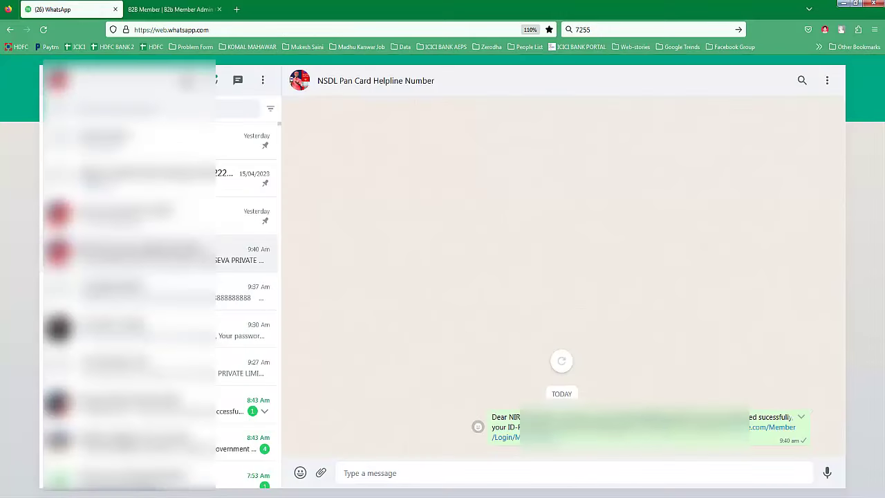
pyautogui.click(620, 30)
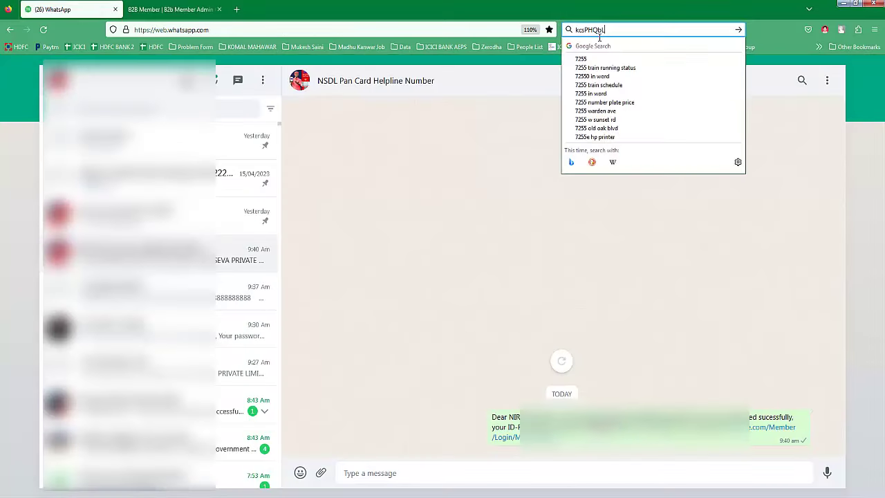
pyautogui.hotkey('ctrl', 'Tab')
pyautogui.click(620, 30)
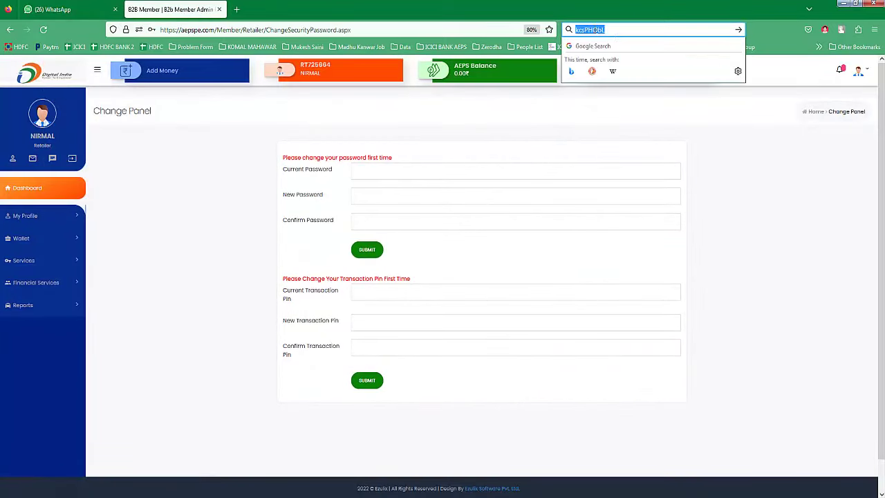
pyautogui.moveTo(389, 176); pyautogui.dragTo(387, 176)
# Type the new password and repeat it in Confirm Password.
pyautogui.click(385, 196)
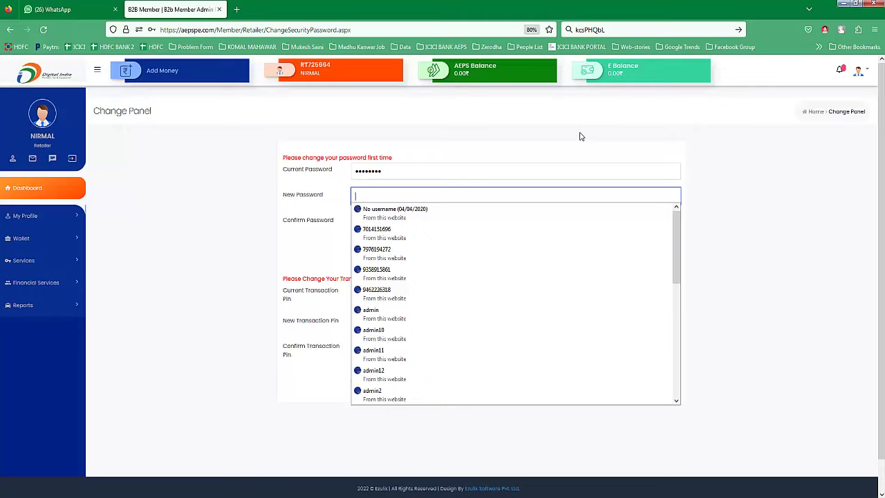
pyautogui.write('1')
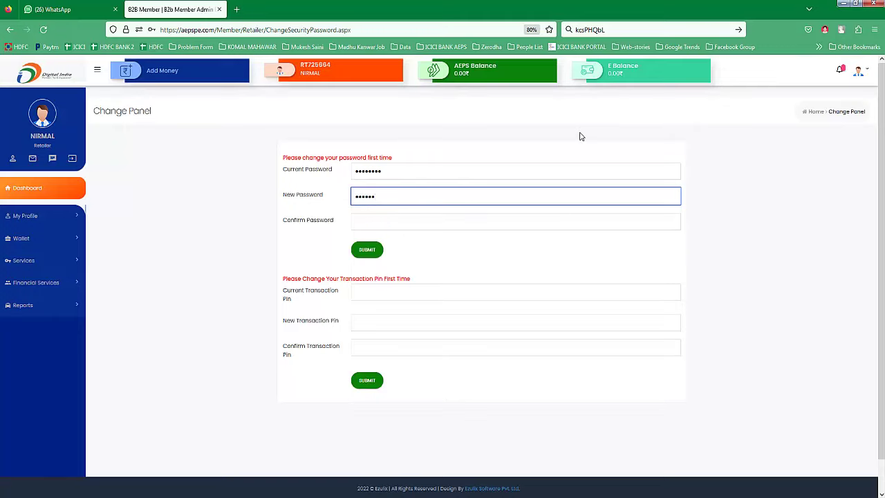
pyautogui.press('Tab')
pyautogui.scroll(-1, 456, 232)
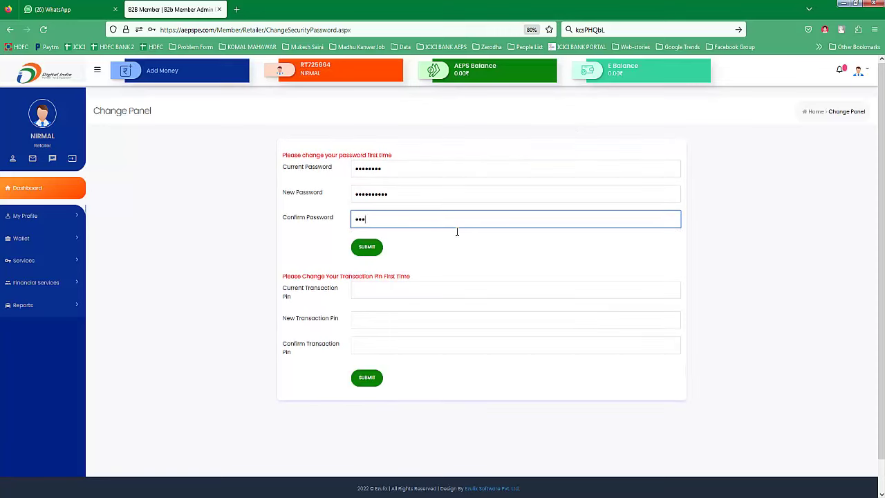
pyautogui.write('**********1')
pyautogui.press('Tab')
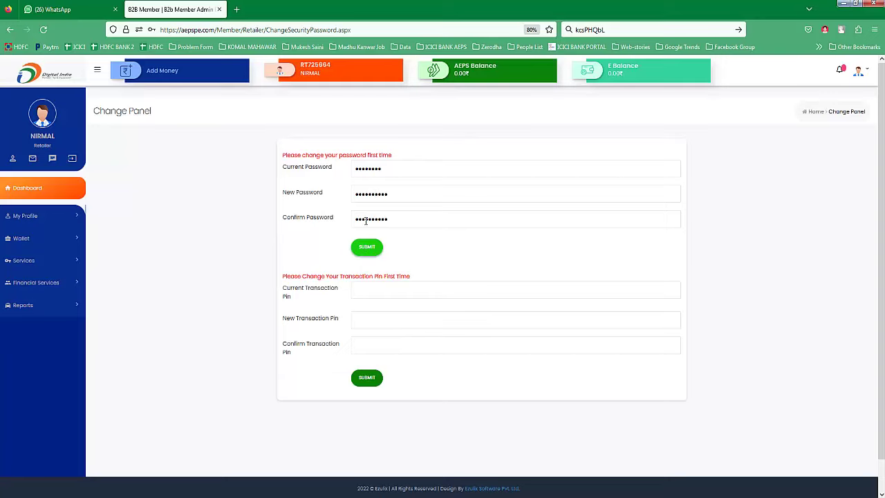
# Submit the password change, skip the browser's login update, and acknowledge the success alert.
pyautogui.click(421, 174)
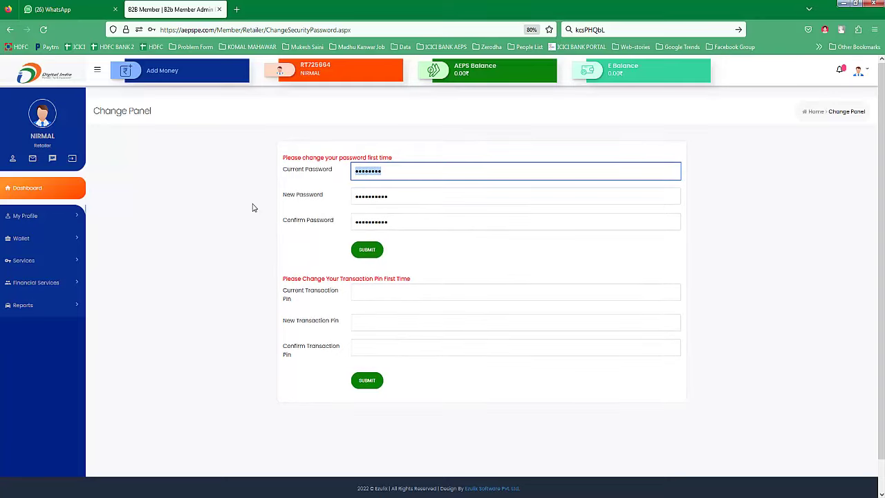
pyautogui.moveTo(354, 158); pyautogui.dragTo(437, 184)
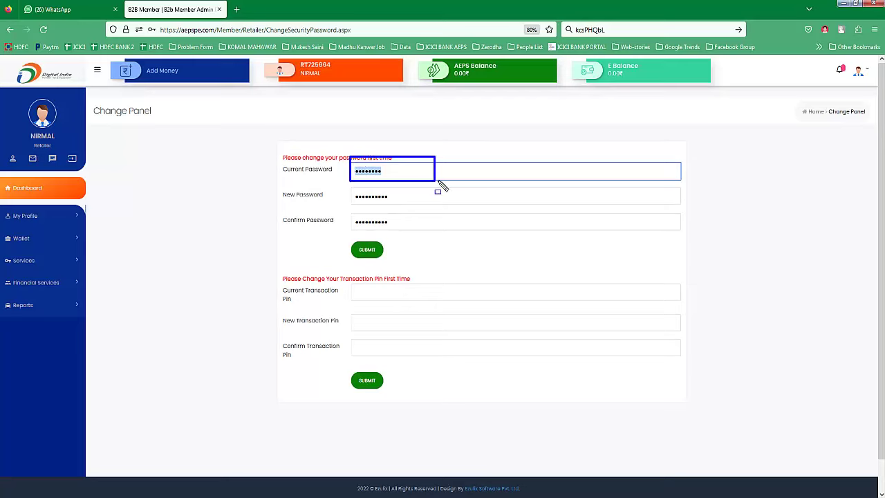
pyautogui.moveTo(274, 190); pyautogui.dragTo(698, 235)
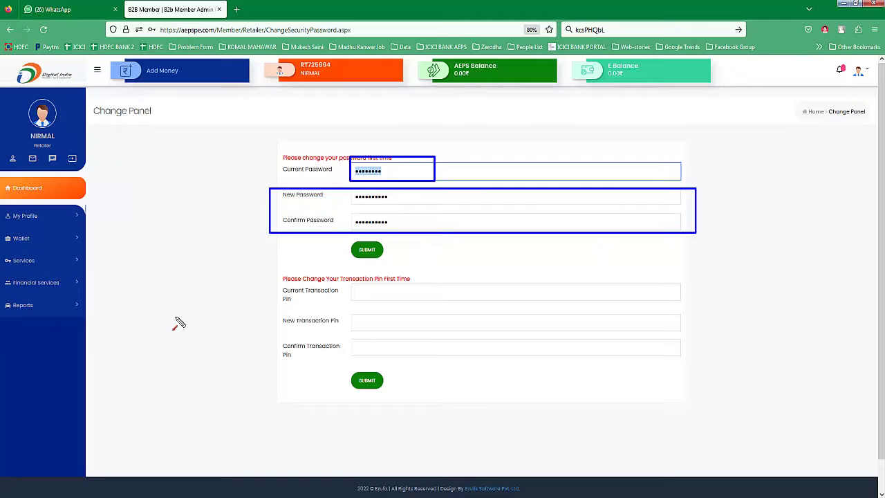
pyautogui.moveTo(219, 263); pyautogui.dragTo(274, 218)
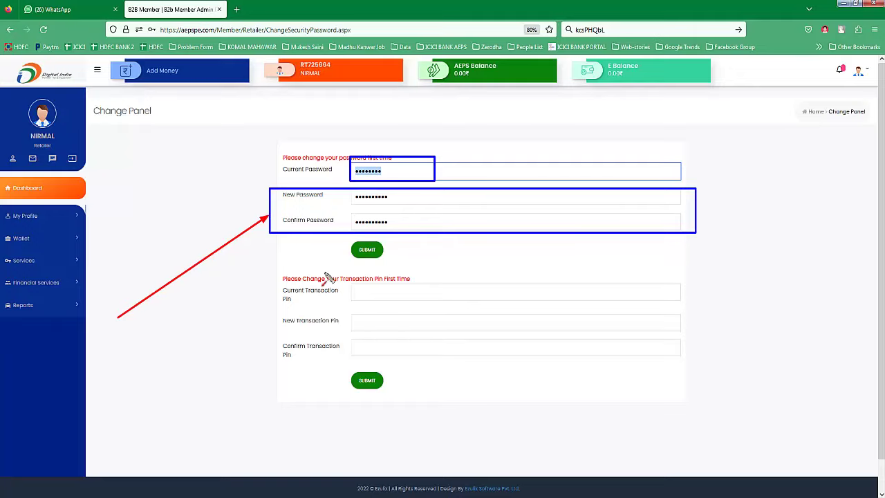
pyautogui.press('Escape')
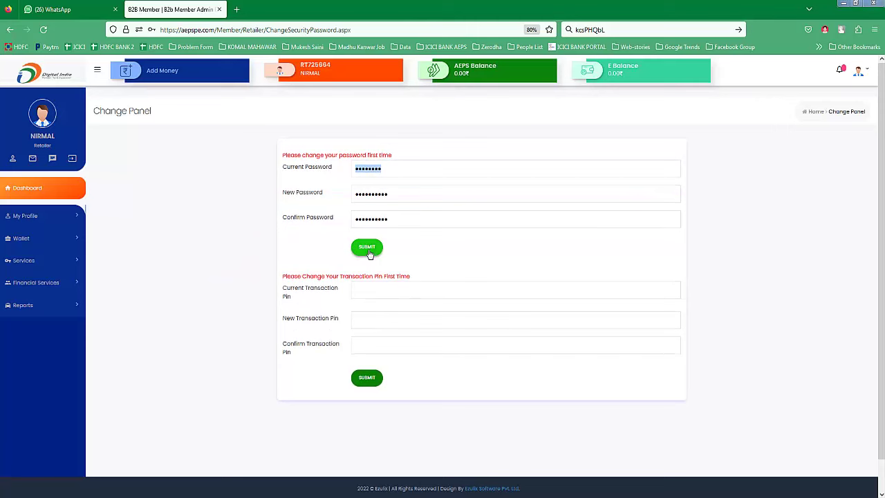
pyautogui.click(366, 248)
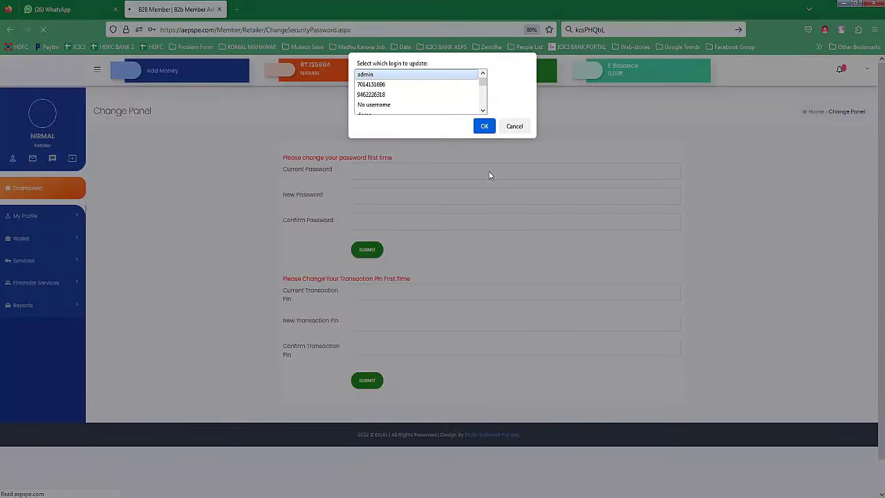
pyautogui.click(512, 128)
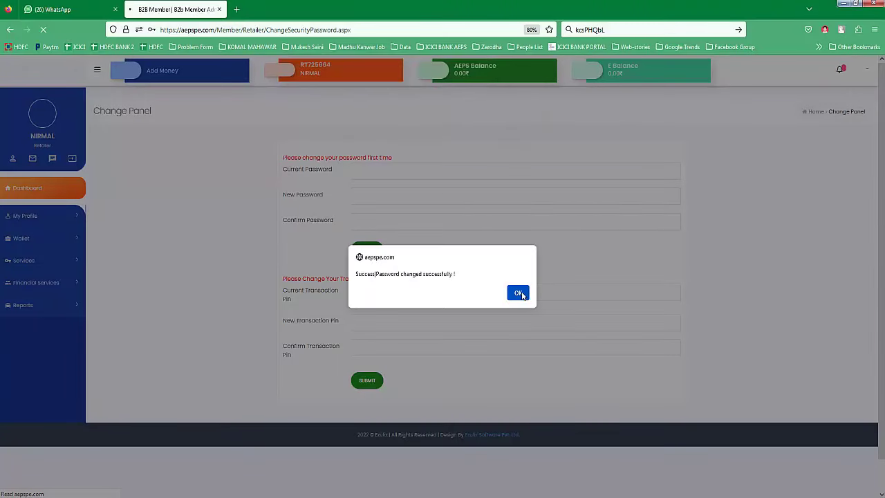
pyautogui.click(516, 292)
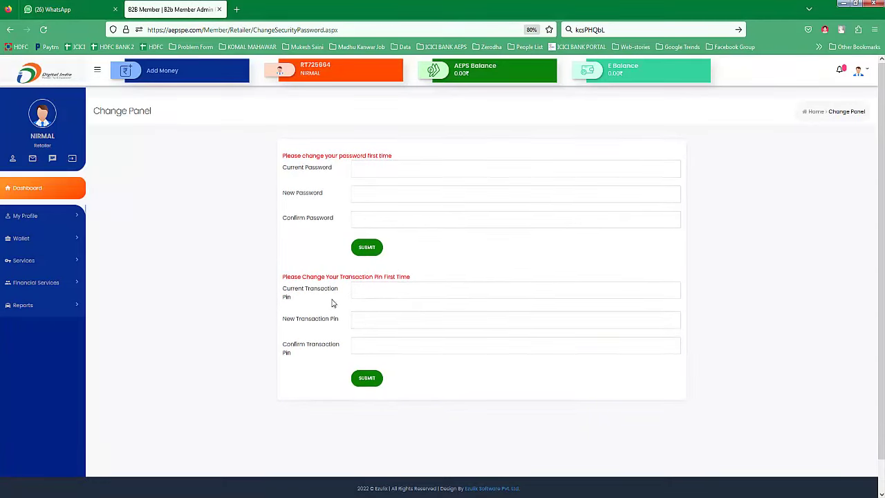
# Check the WhatsApp message, then enter the current transaction PIN.
pyautogui.tripleClick(343, 277)
pyautogui.click(419, 278)
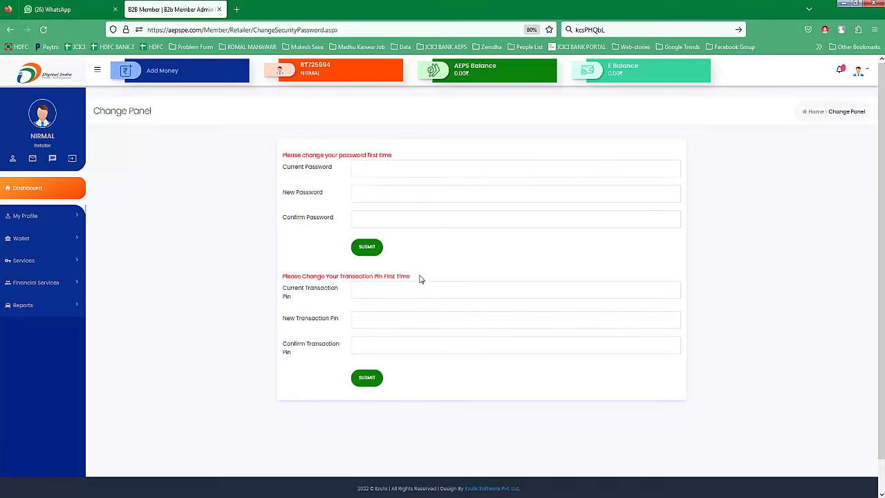
pyautogui.hotkey('ctrl', '1')
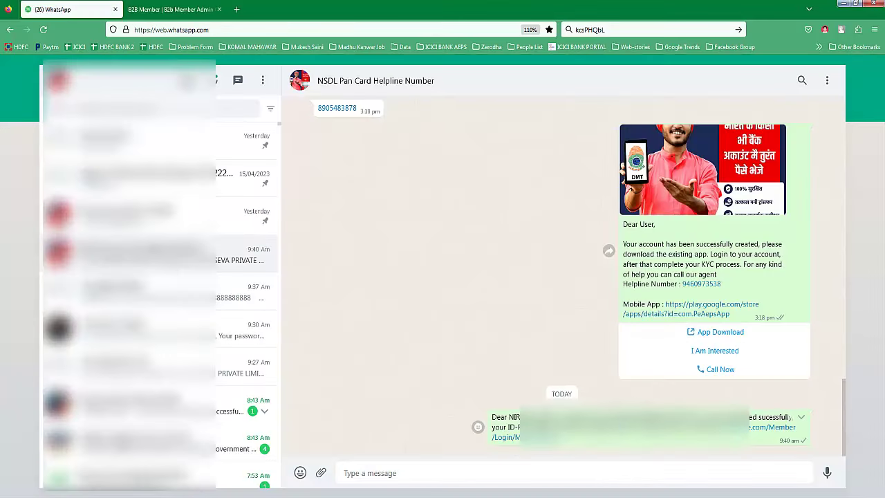
pyautogui.hotkey('ctrl', '2')
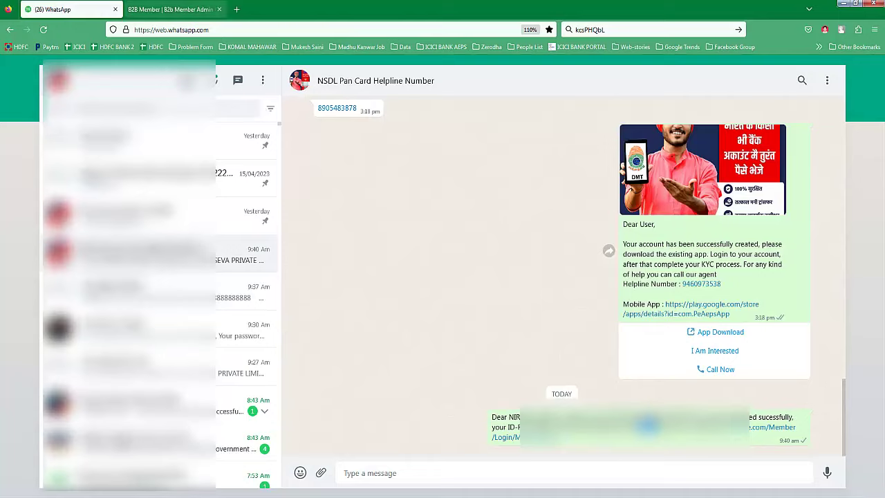
pyautogui.click(371, 293)
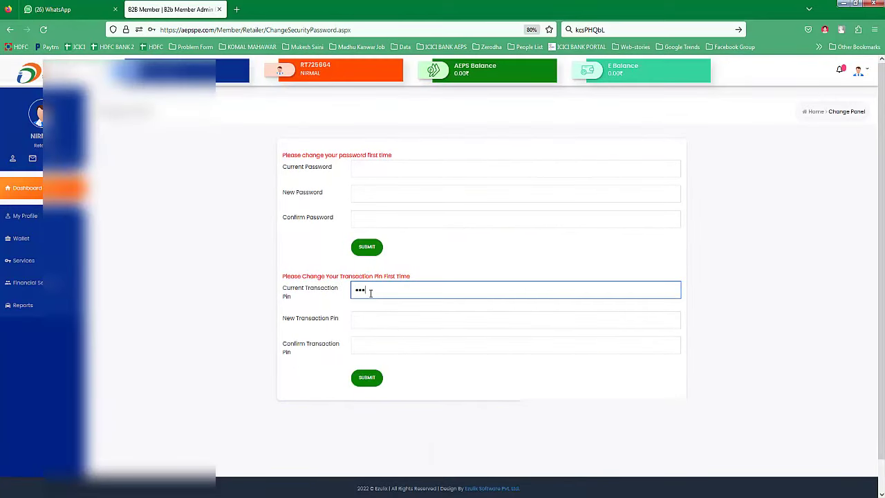
# Enter and confirm the new transaction PIN, submit, and skip the browser's login update.
pyautogui.click(373, 320)
pyautogui.click(217, 290)
pyautogui.click(408, 322)
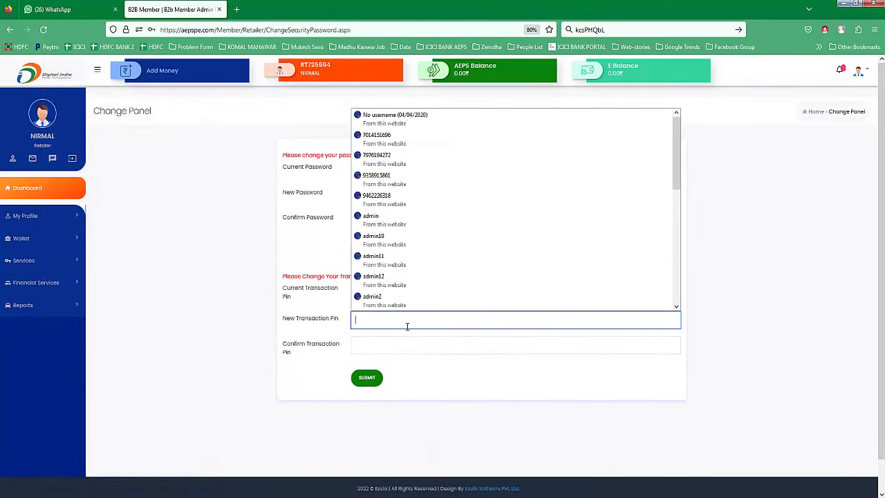
pyautogui.press('Tab')
pyautogui.press('Tab')
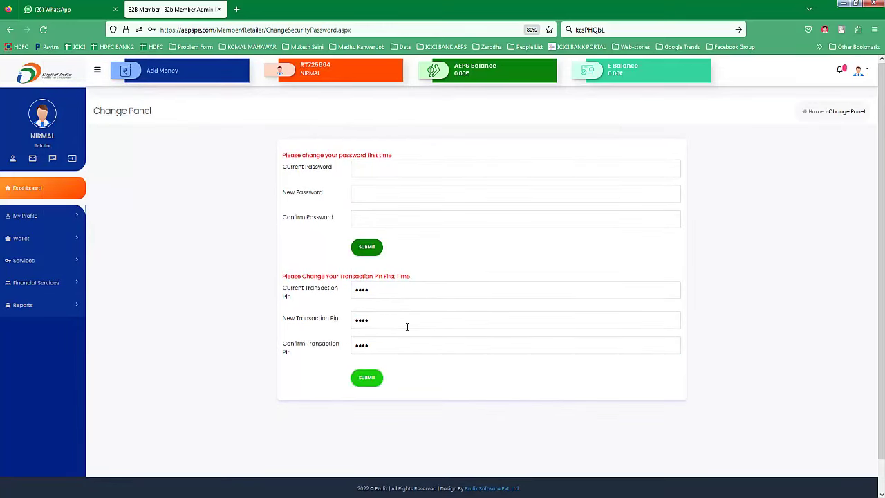
pyautogui.click(366, 383)
pyautogui.click(524, 127)
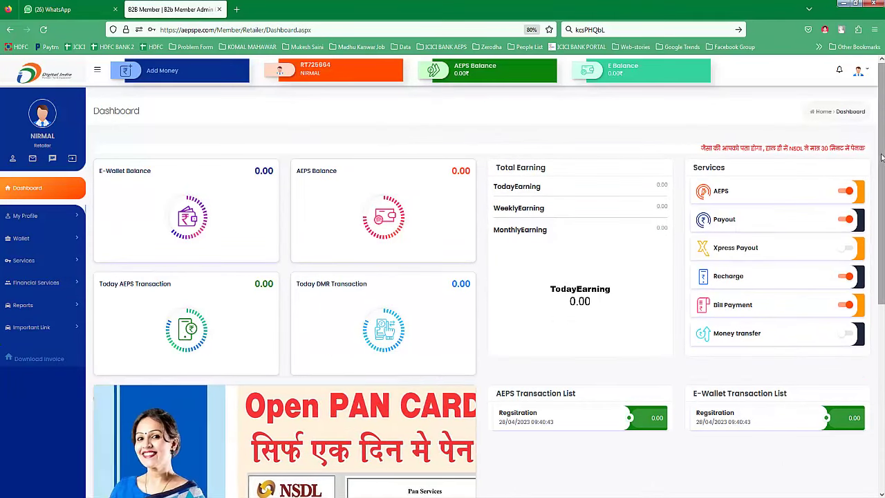
# Expand the My Profile, Wallet and Services sidebar menus.
pyautogui.moveTo(881, 157); pyautogui.dragTo(869, 47)
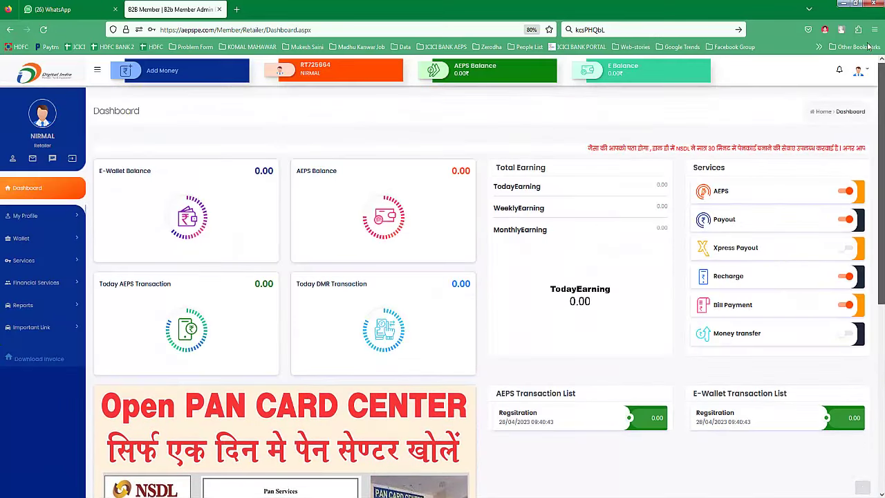
pyautogui.click(55, 220)
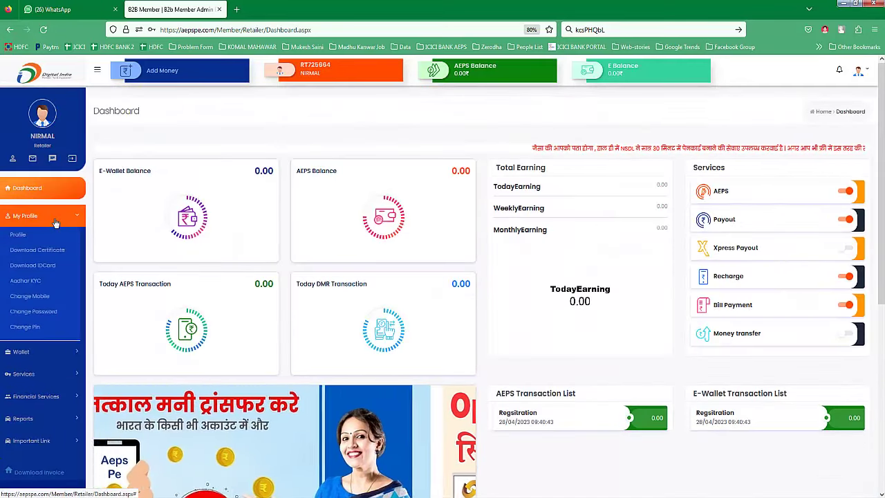
pyautogui.scroll(-1, 41, 228)
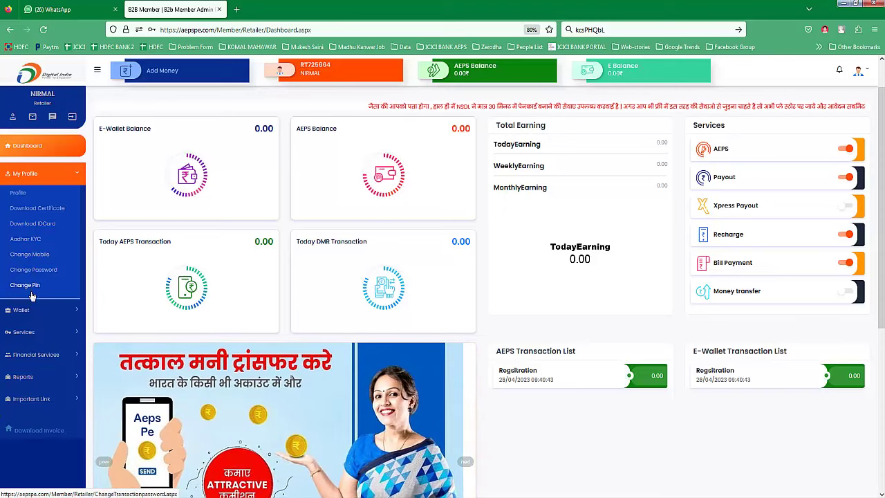
pyautogui.click(31, 310)
pyautogui.scroll(-1, 31, 207)
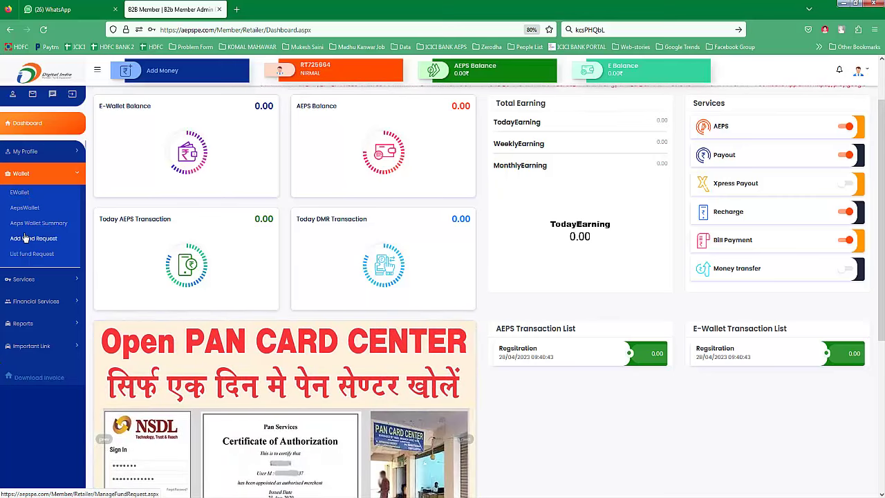
pyautogui.click(23, 280)
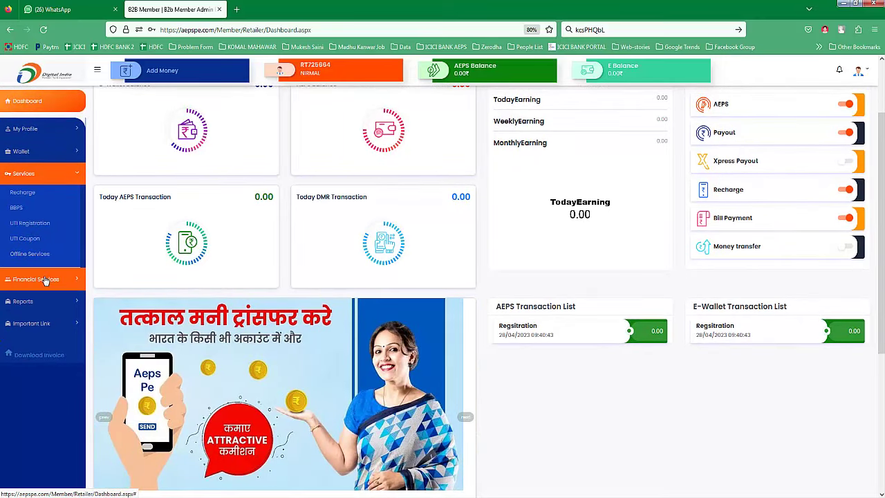
# Expand Financial Services, Reports and Important Link, then reopen the My Profile menu.
pyautogui.click(45, 279)
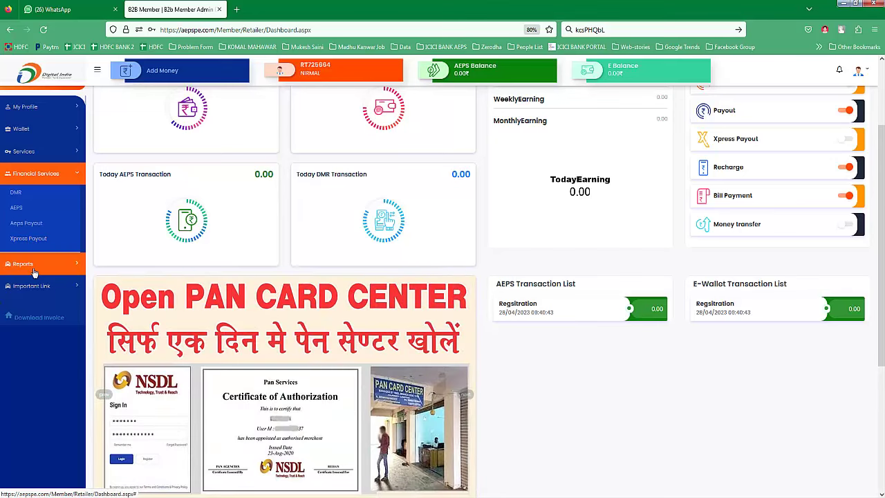
pyautogui.click(34, 272)
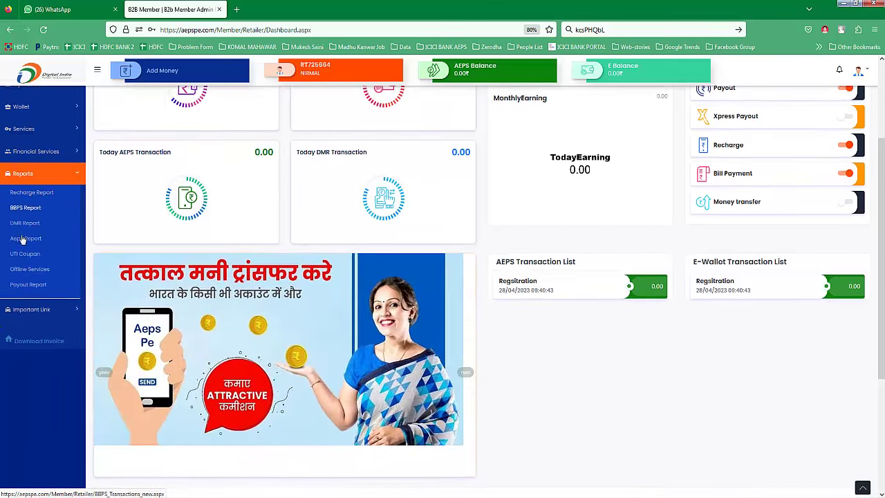
pyautogui.click(31, 311)
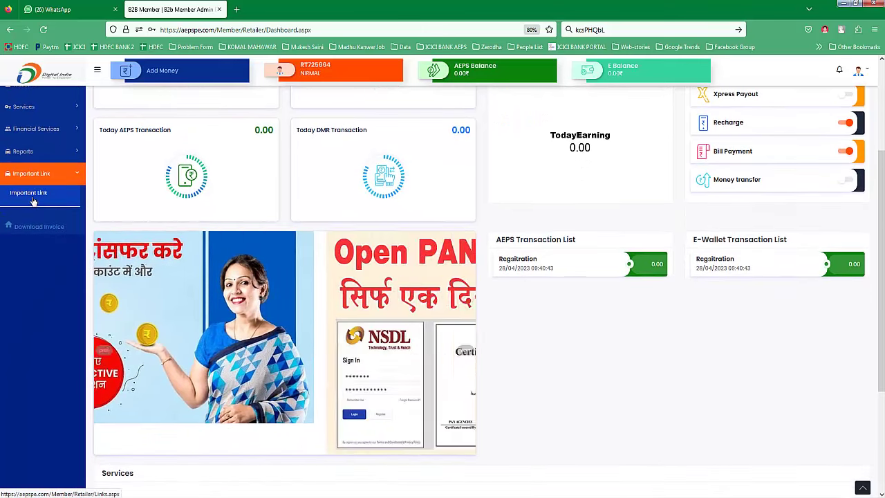
pyautogui.click(31, 195)
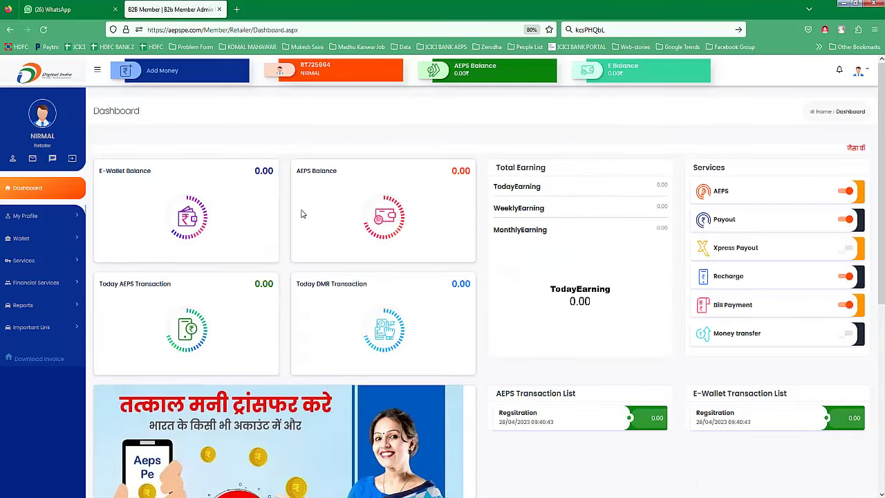
pyautogui.click(78, 221)
pyautogui.scroll(-1, 293, 147)
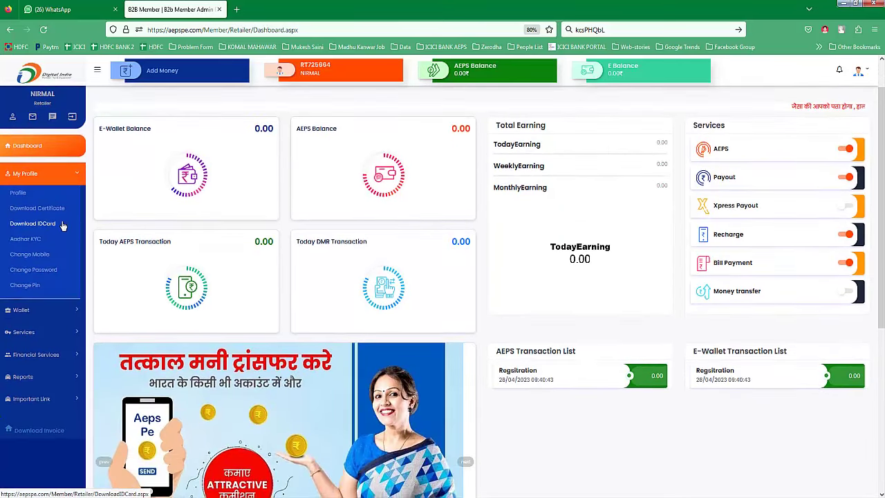
pyautogui.scroll(1, 293, 147)
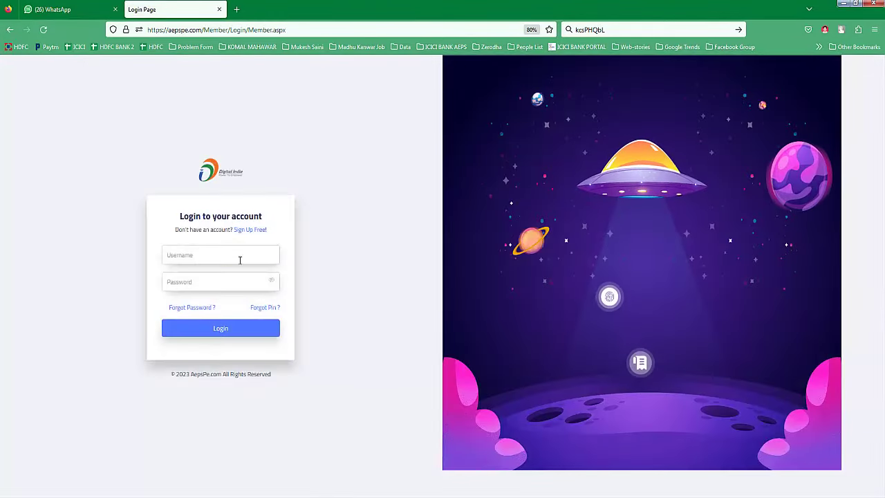
# Begin a fresh sign-in by entering the first digits of the retailer ID as the username.
pyautogui.click(239, 256)
pyautogui.click(239, 263)
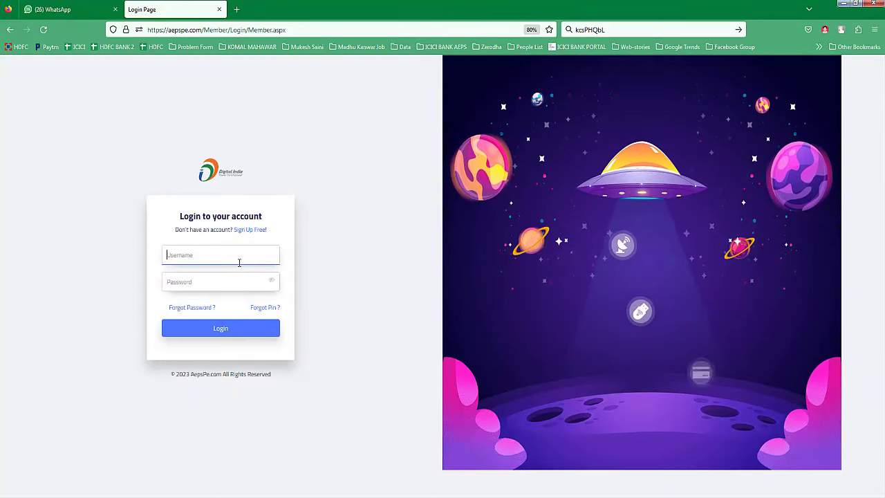
pyautogui.write('844')
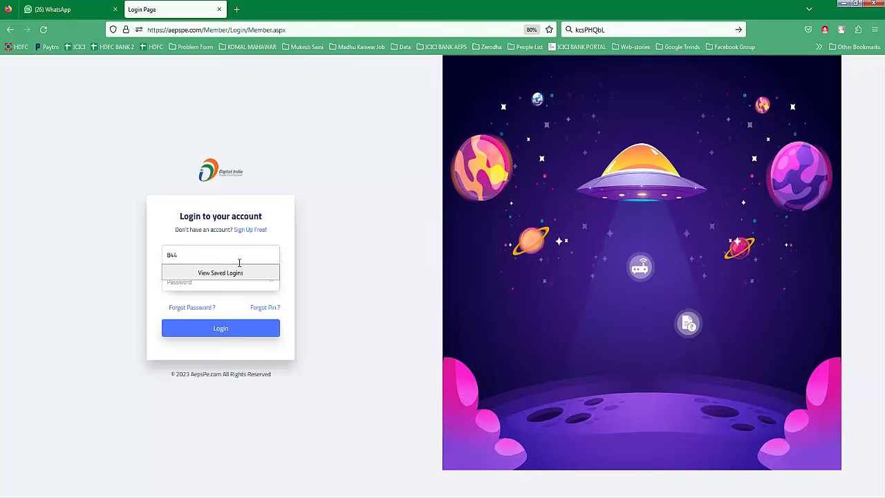